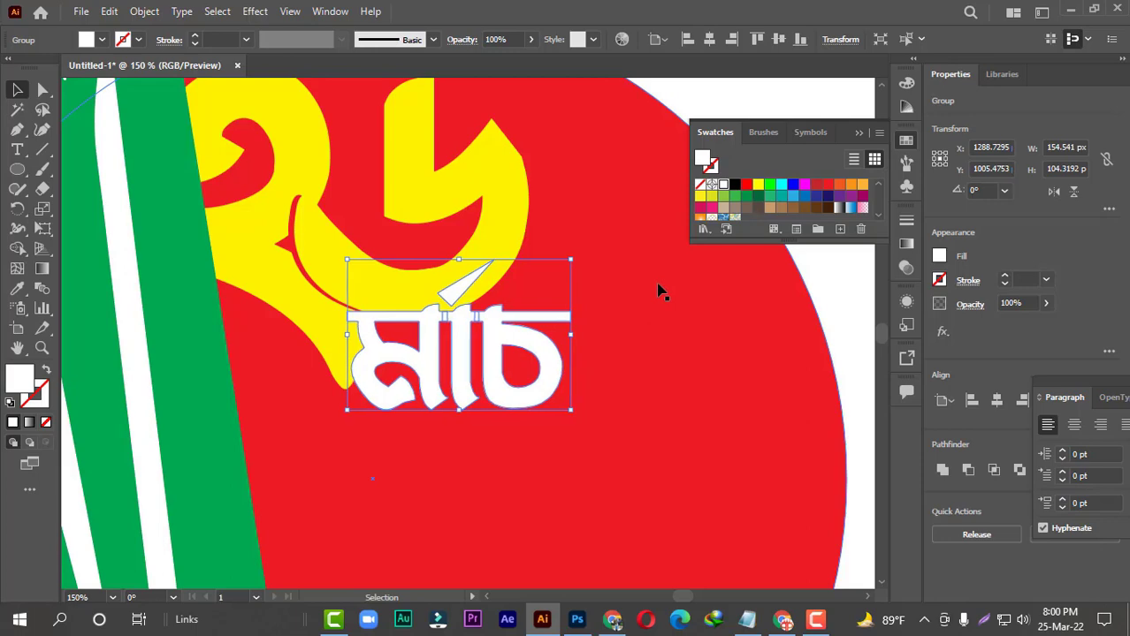
Step: Nudge the white word মার্চ slightly upward beneath the yellow numerals and deselect it
key(Up)
click(842, 288)
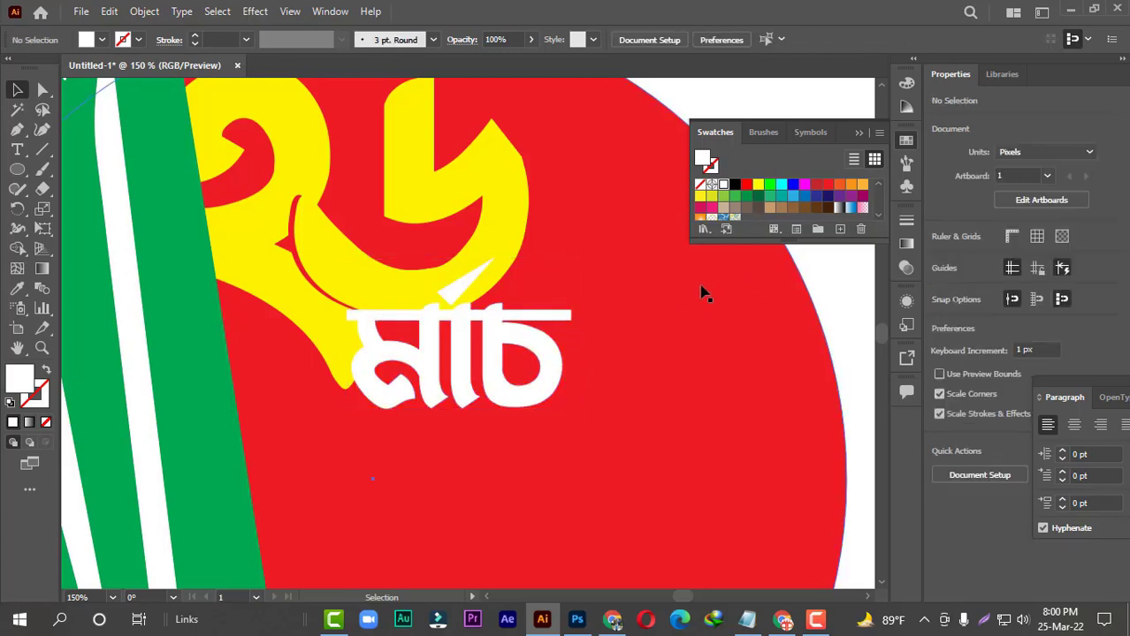
key(ctrl+minus)
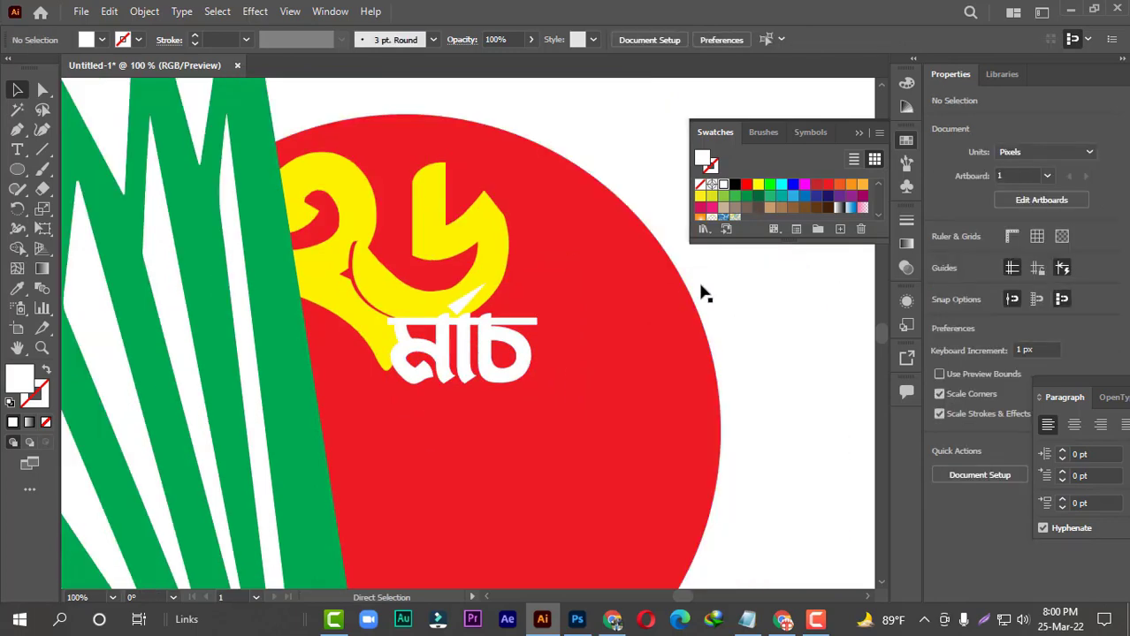
drag(525, 400, 534, 390)
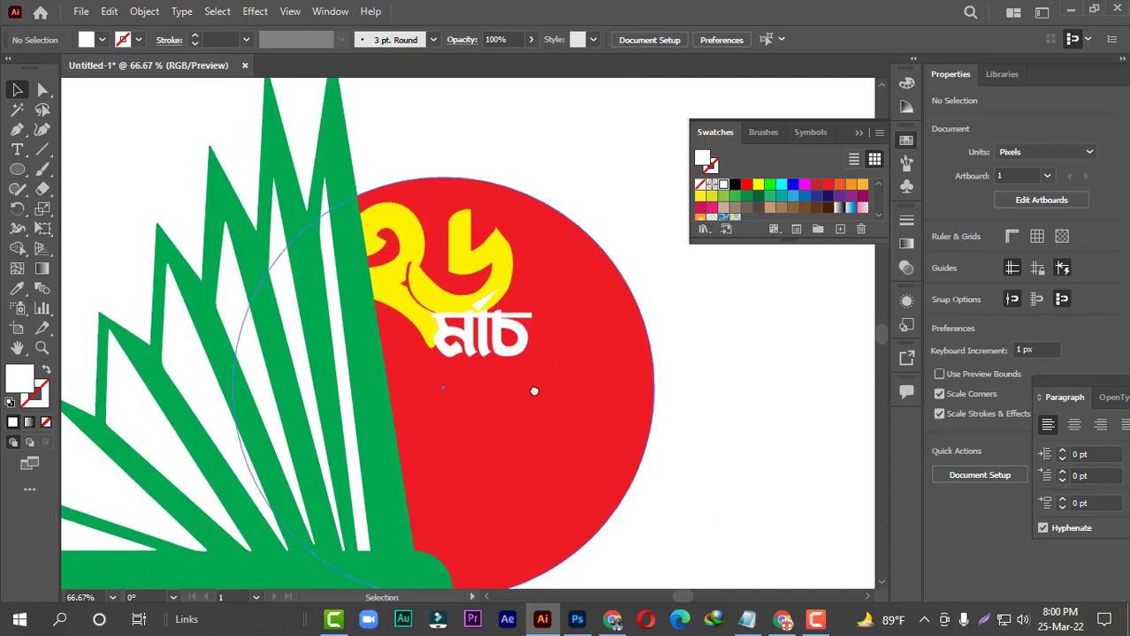
Step: Shorten the horizontal top bar of the last letter চ by moving its end anchors back to the letter's stem
key(ctrl+plus)
key(ctrl+plus)
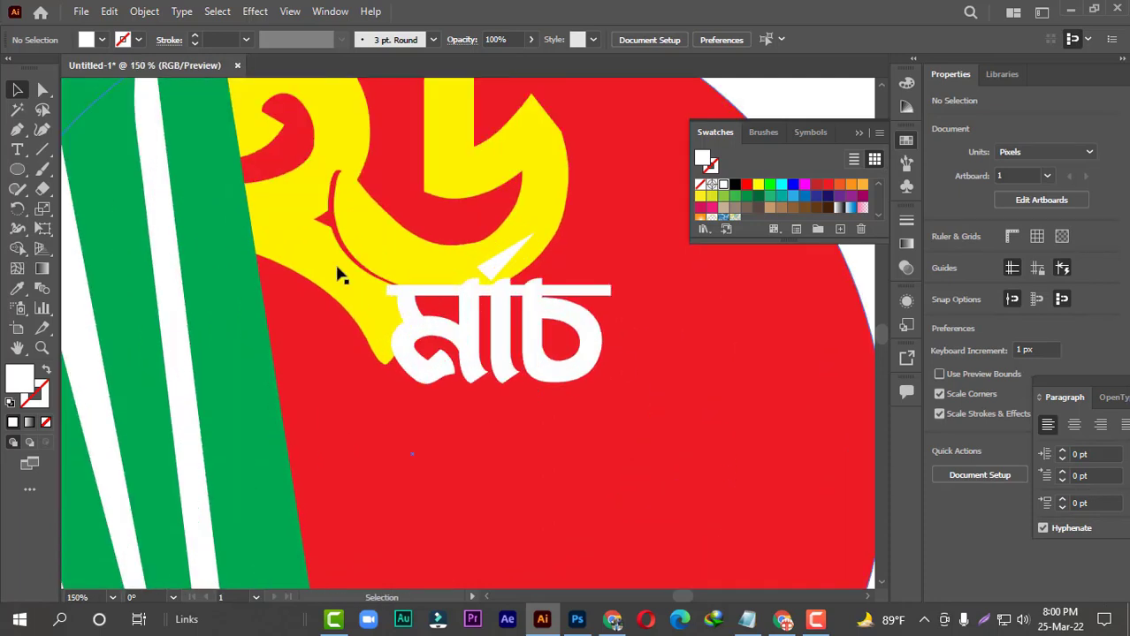
key(a)
click(610, 291)
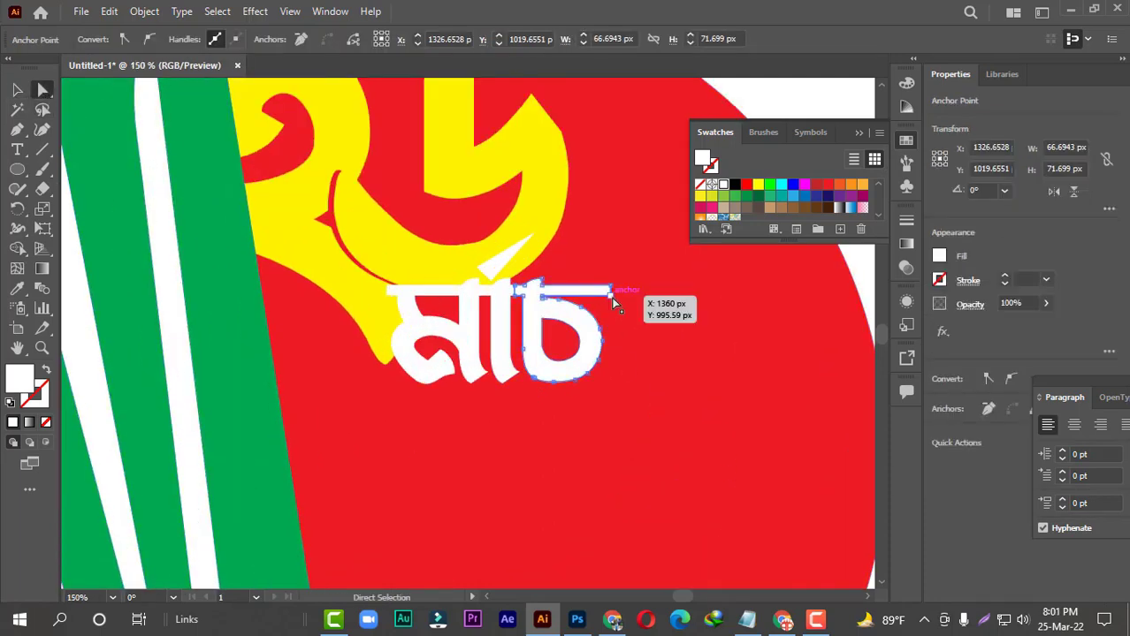
drag(612, 299, 546, 295)
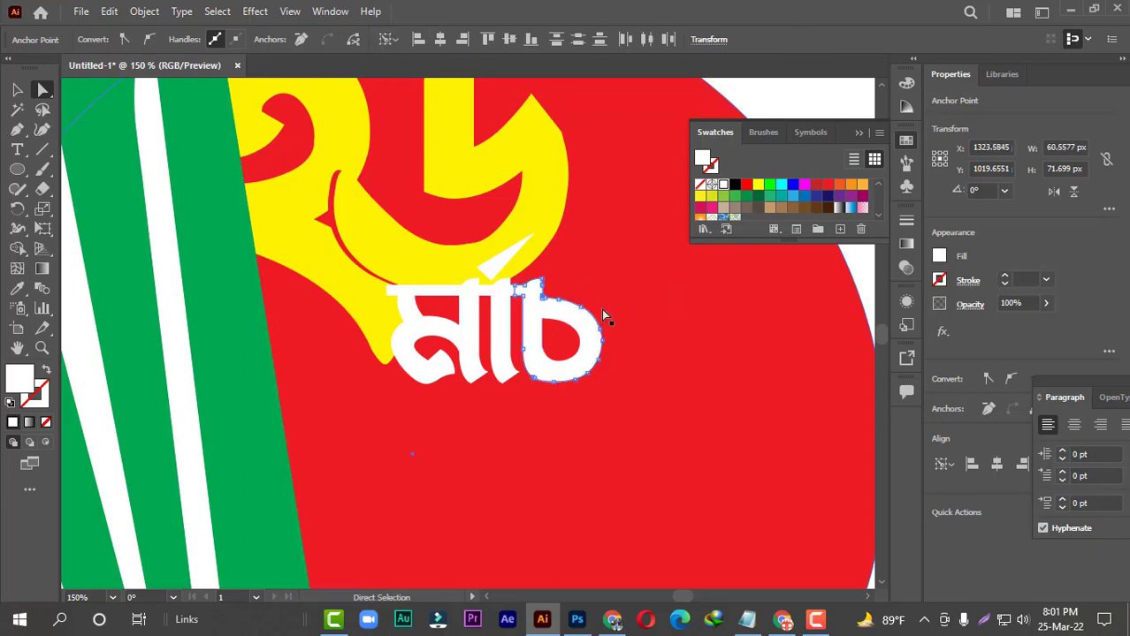
Step: Scale the white word মার্চ down to about 134 × 96 px
click(17, 90)
click(866, 268)
drag(566, 371, 541, 367)
click(528, 369)
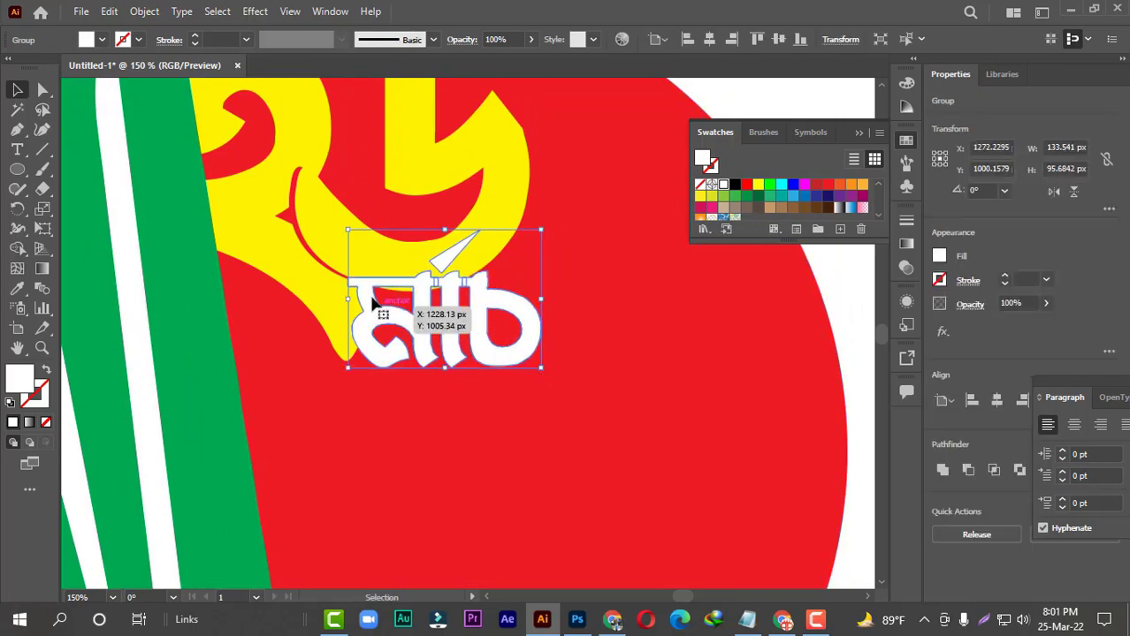
scroll(354, 284, up, 4)
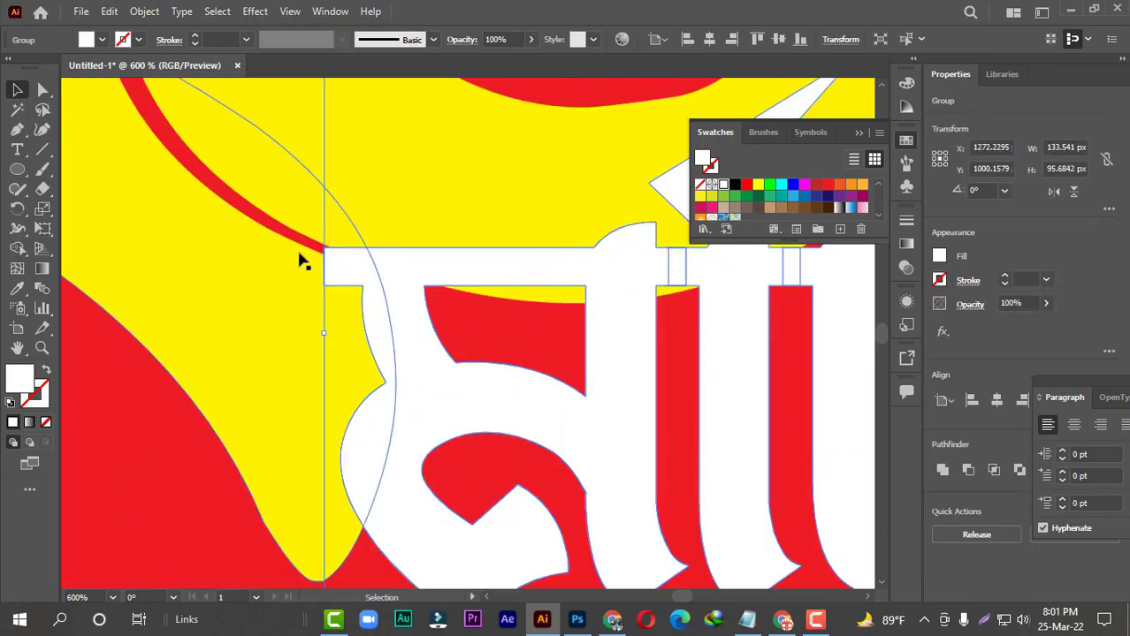
click(300, 258)
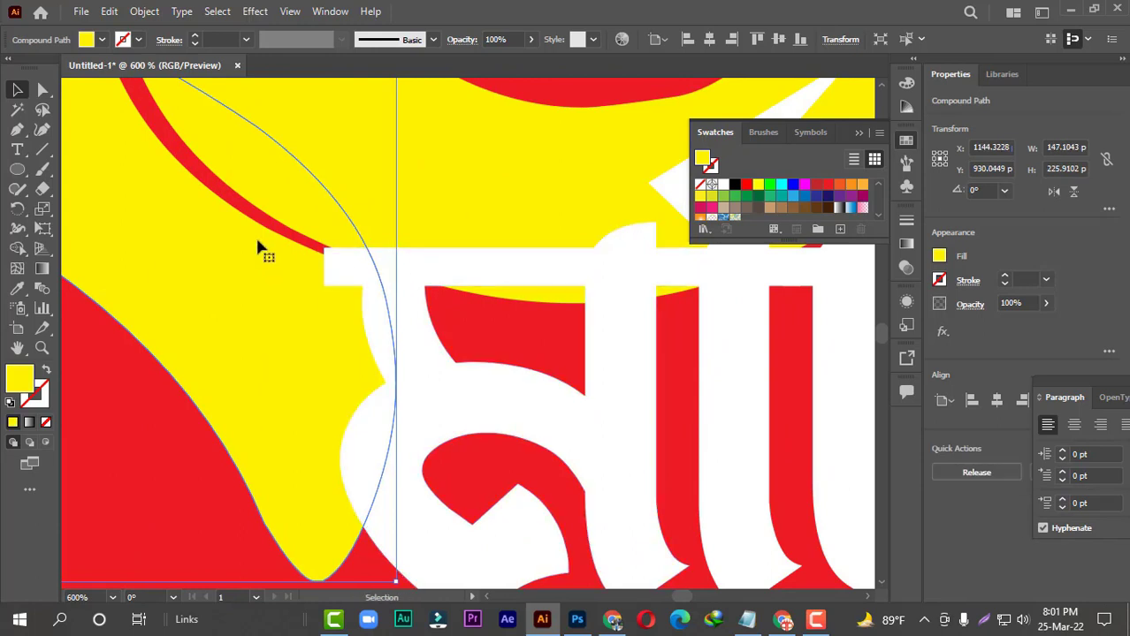
click(281, 228)
click(416, 261)
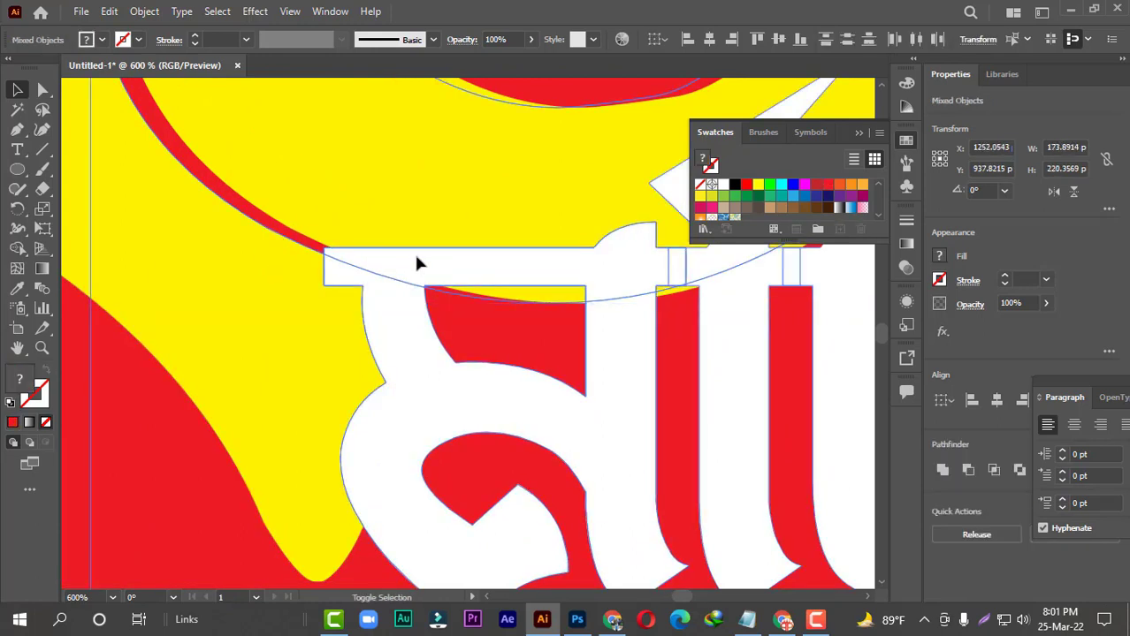
click(319, 295)
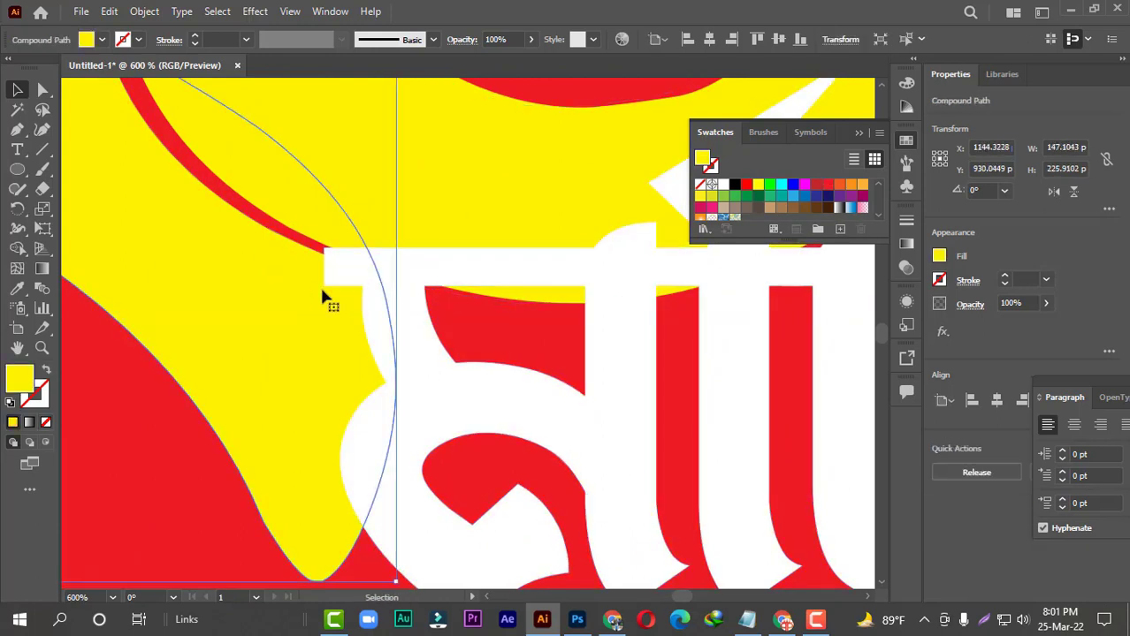
click(557, 373)
scroll(557, 362, down, 1)
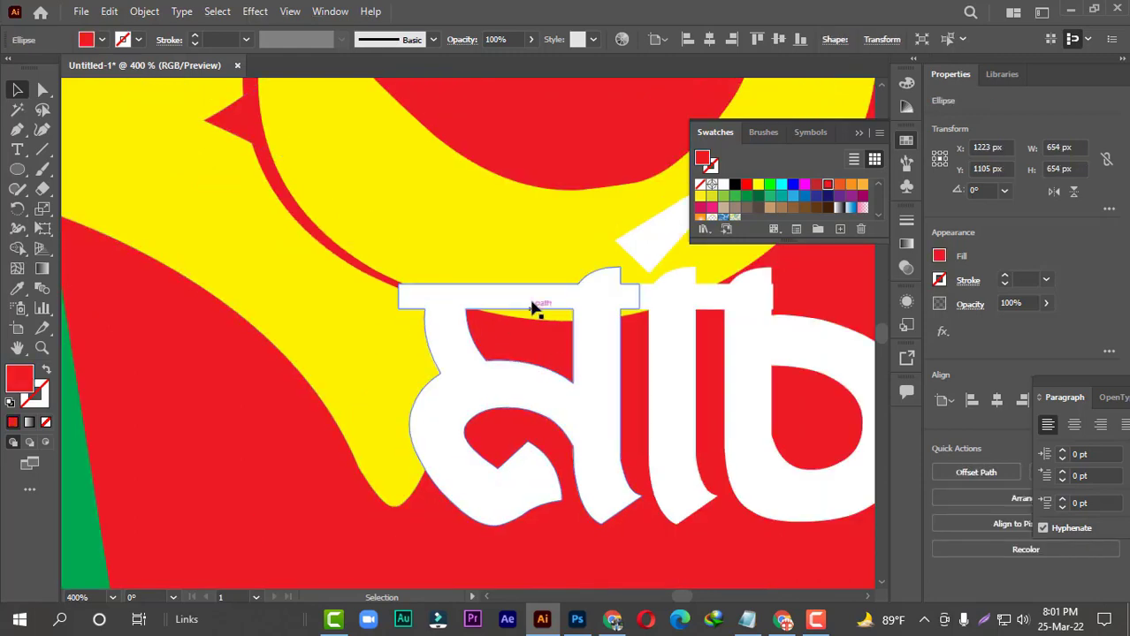
Step: Select the white word together with the yellow numeral ২ and try Shape Builder on their overlap
click(436, 336)
shift+click(379, 360)
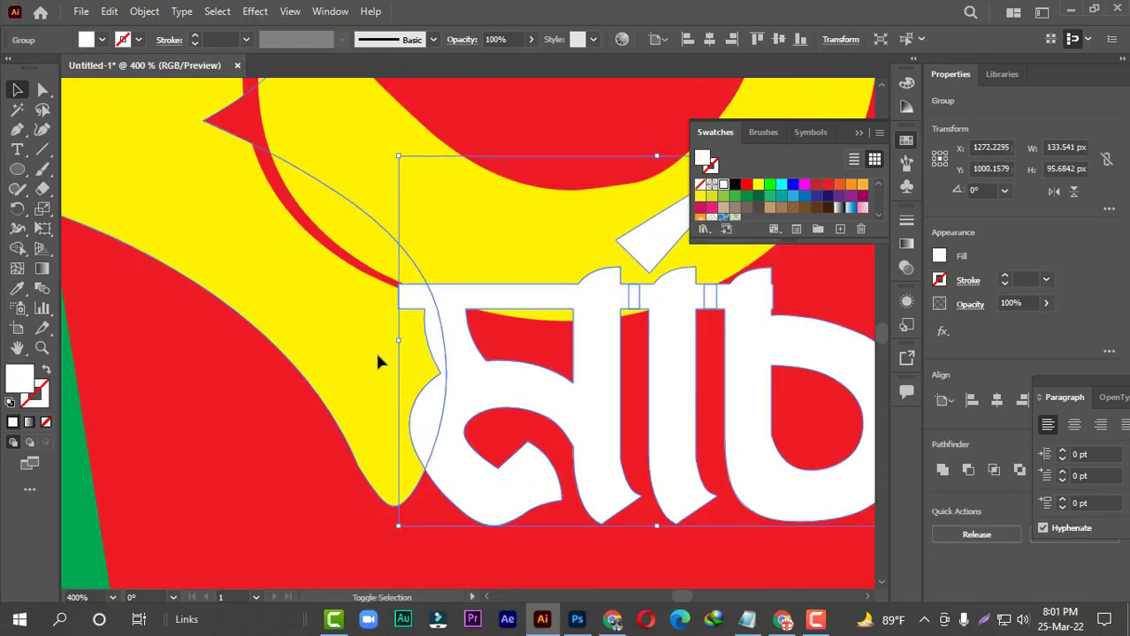
click(17, 251)
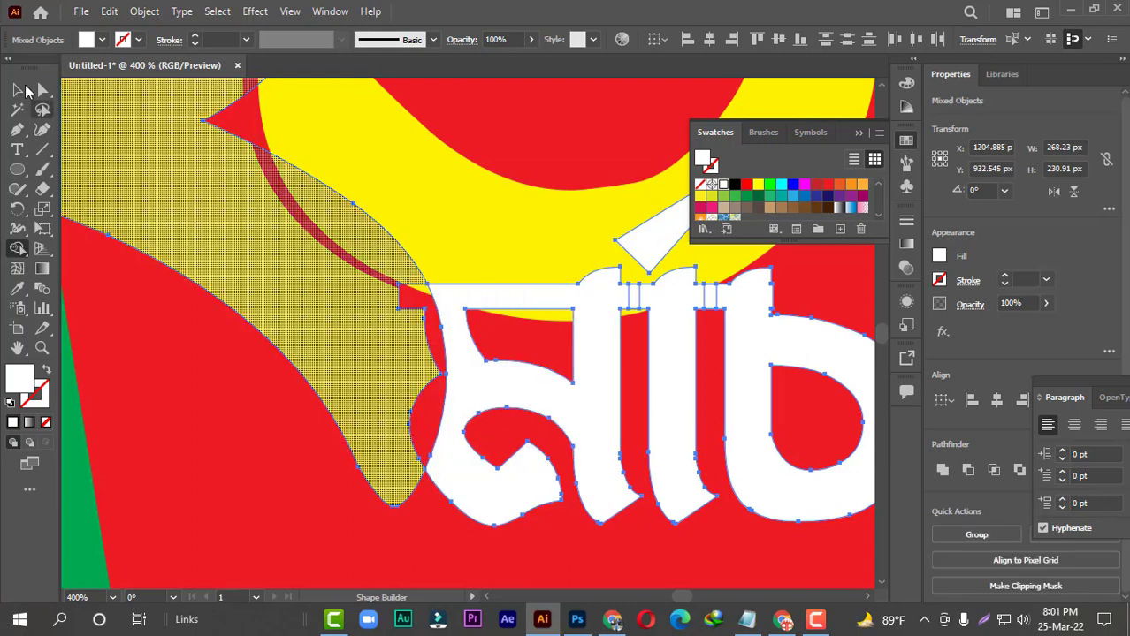
click(17, 90)
click(446, 519)
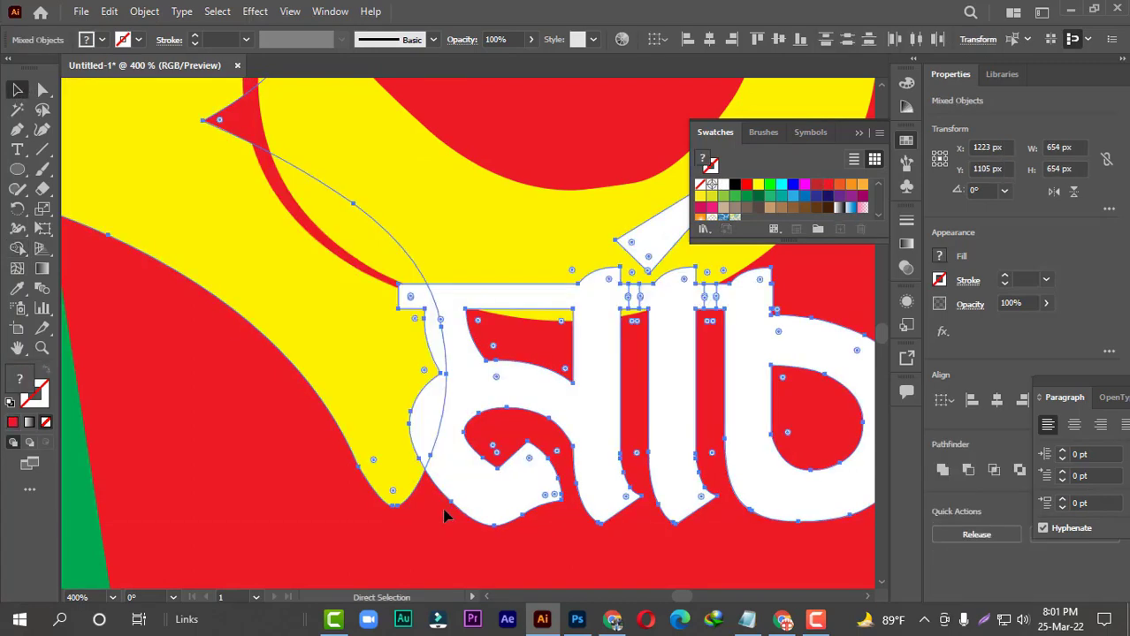
click(477, 392)
shift+click(396, 387)
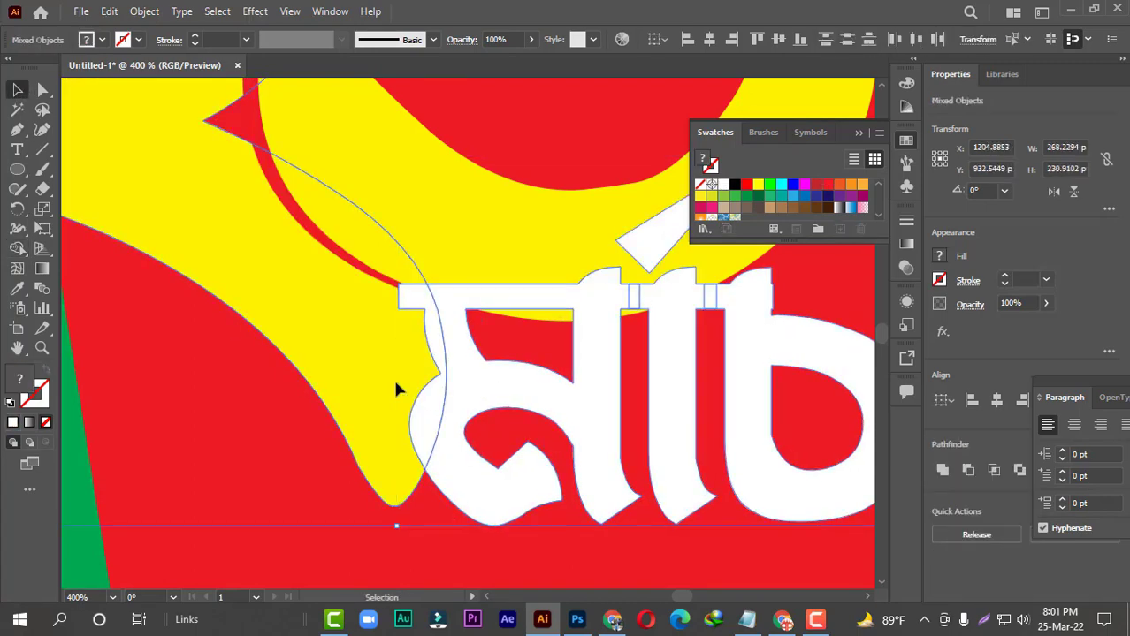
click(442, 499)
scroll(446, 496, down, 3)
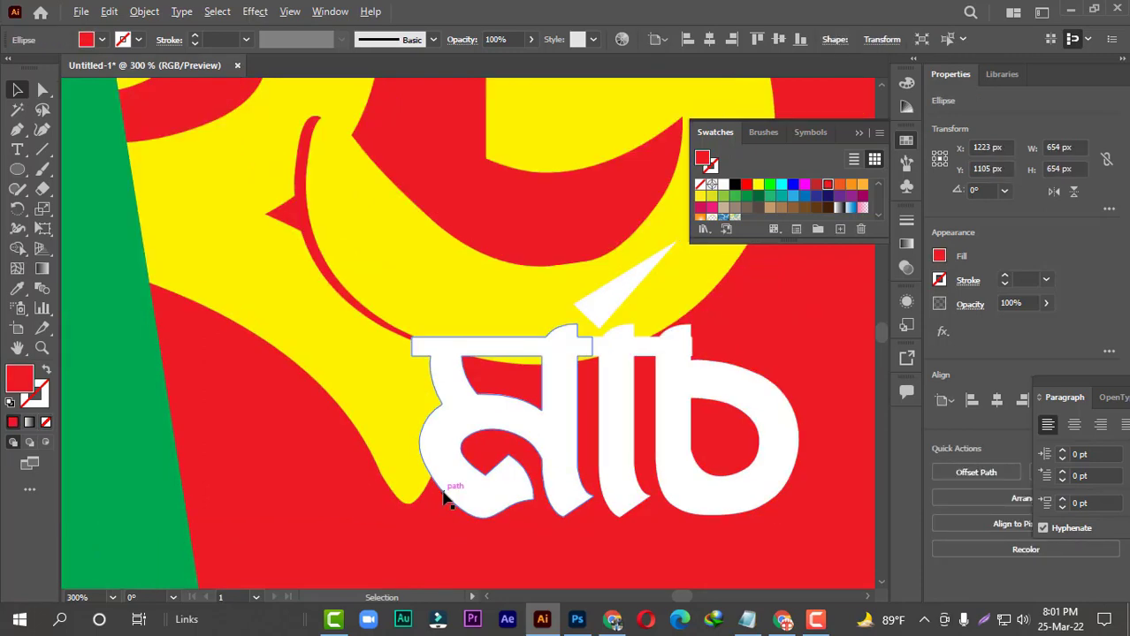
scroll(465, 466, down, 2)
scroll(520, 490, down, 3)
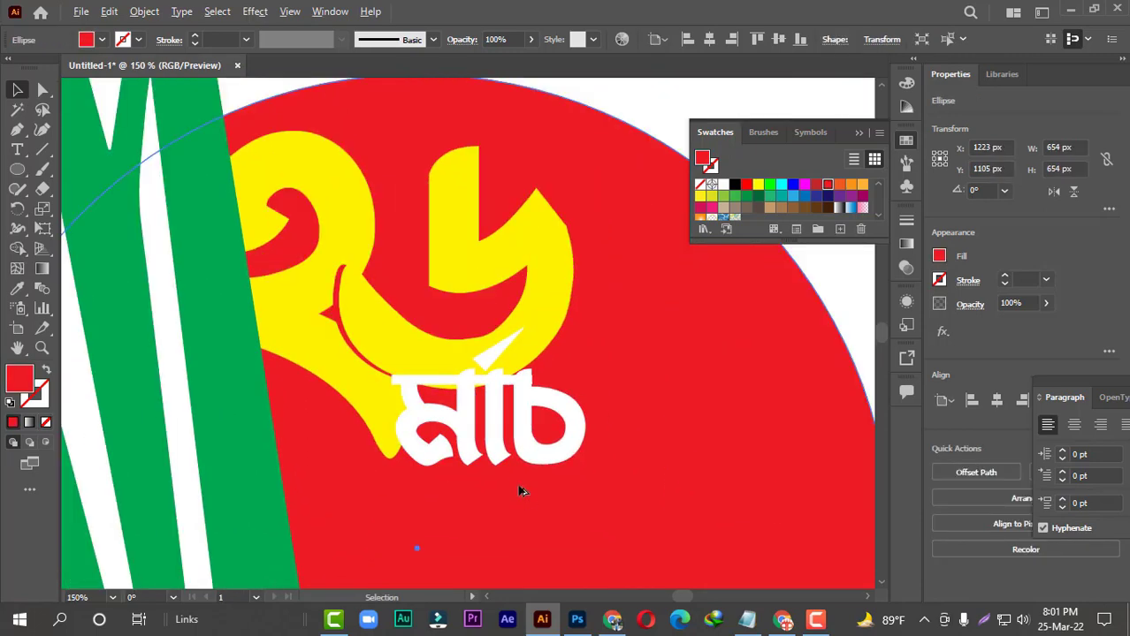
Step: Open the Drop Shadow effect settings for the white word মার্চ, keeping the word in view
click(770, 405)
drag(468, 517, 460, 400)
scroll(495, 380, down, 1)
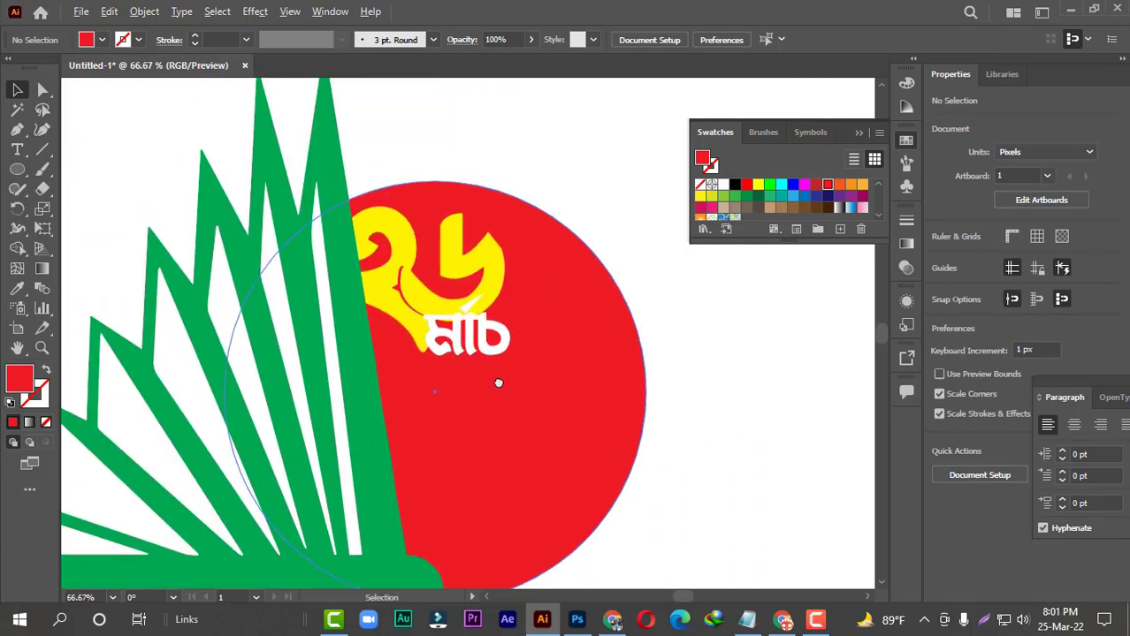
scroll(500, 385, up, 2)
drag(501, 343, 521, 395)
scroll(521, 394, up, 1)
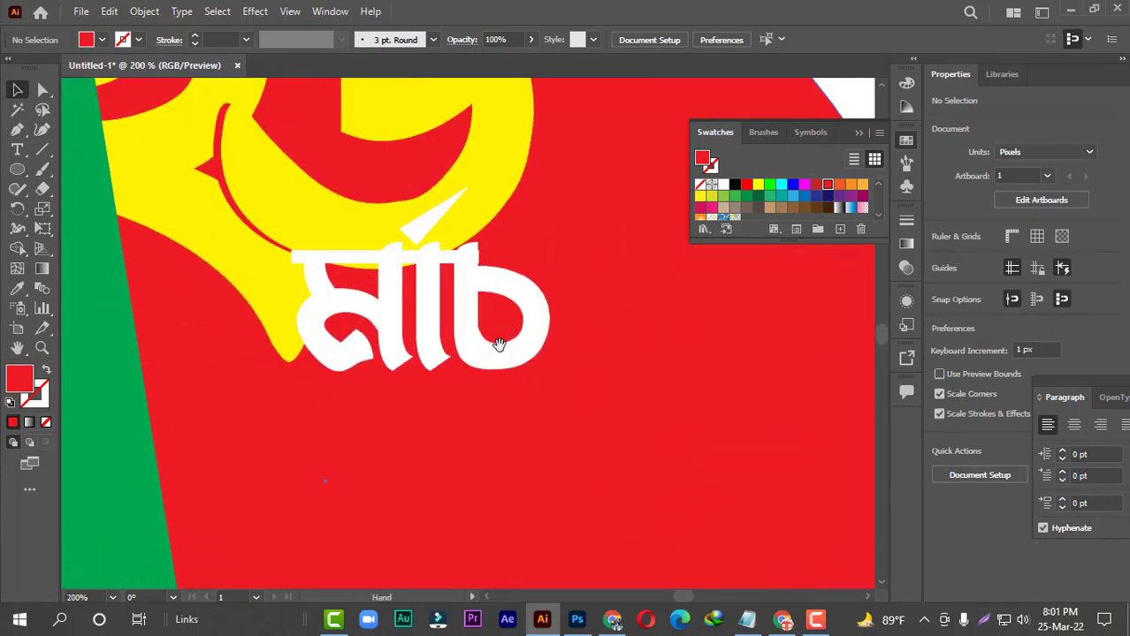
drag(498, 345, 514, 392)
click(482, 386)
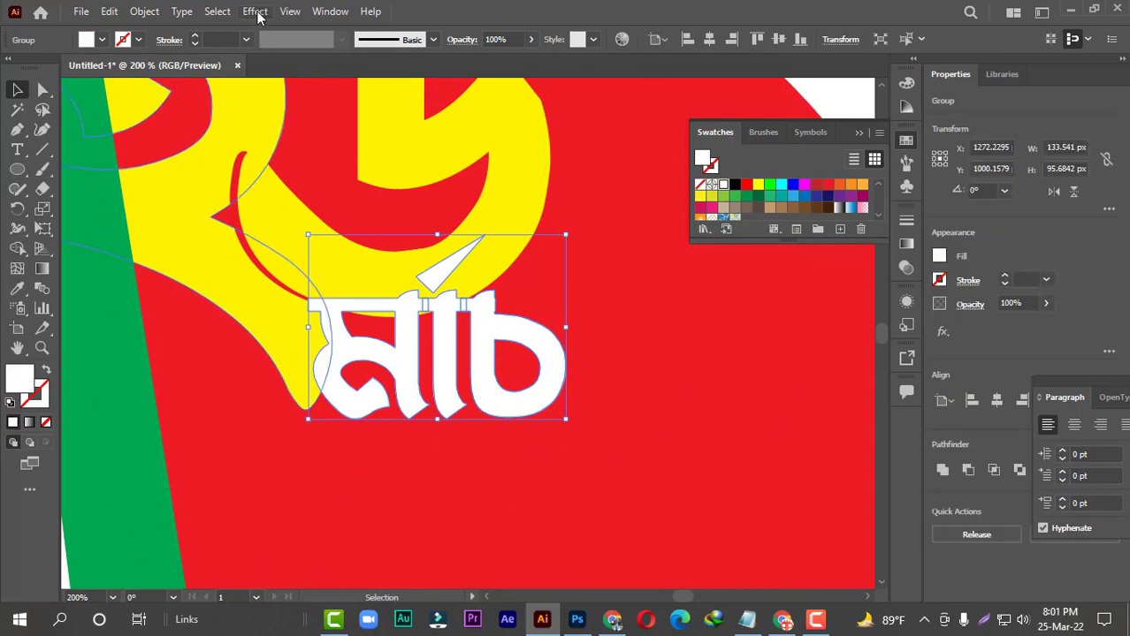
click(256, 12)
mouse_move(389, 200)
click(511, 204)
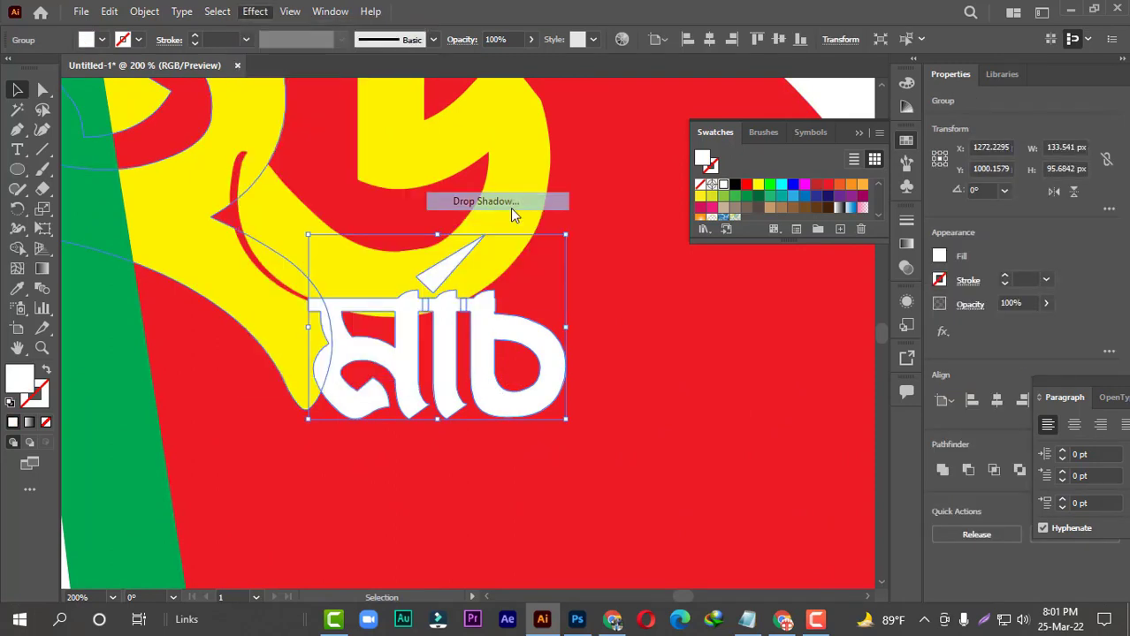
drag(1085, 337, 730, 269)
Step: Set the drop shadow's X offset and Y offset to 3 px each
drag(733, 375, 672, 378)
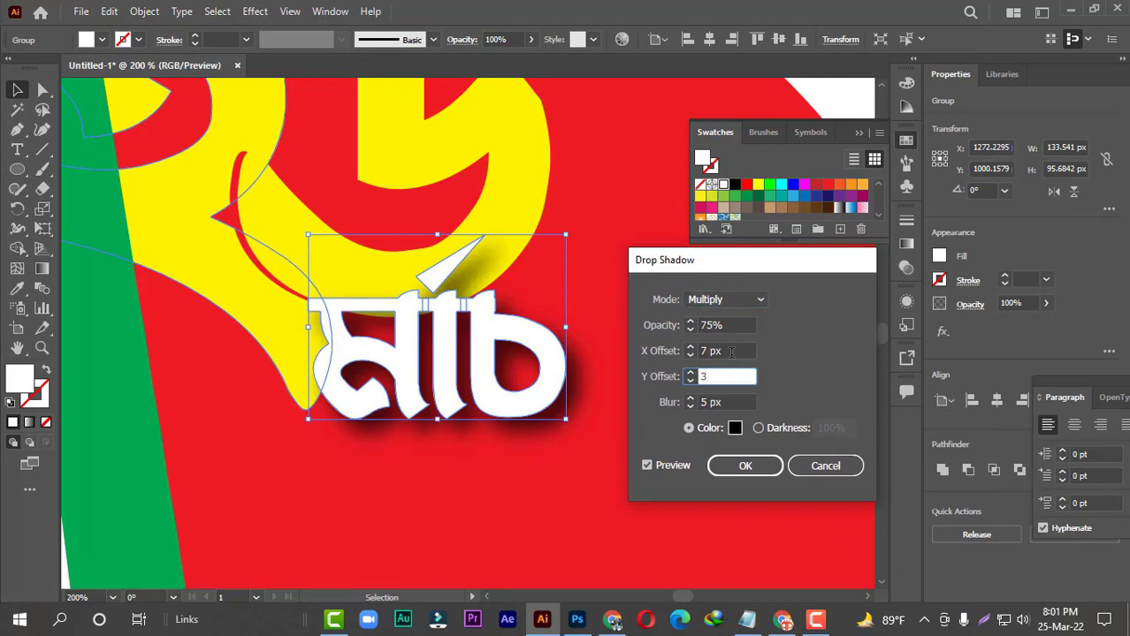
click(707, 351)
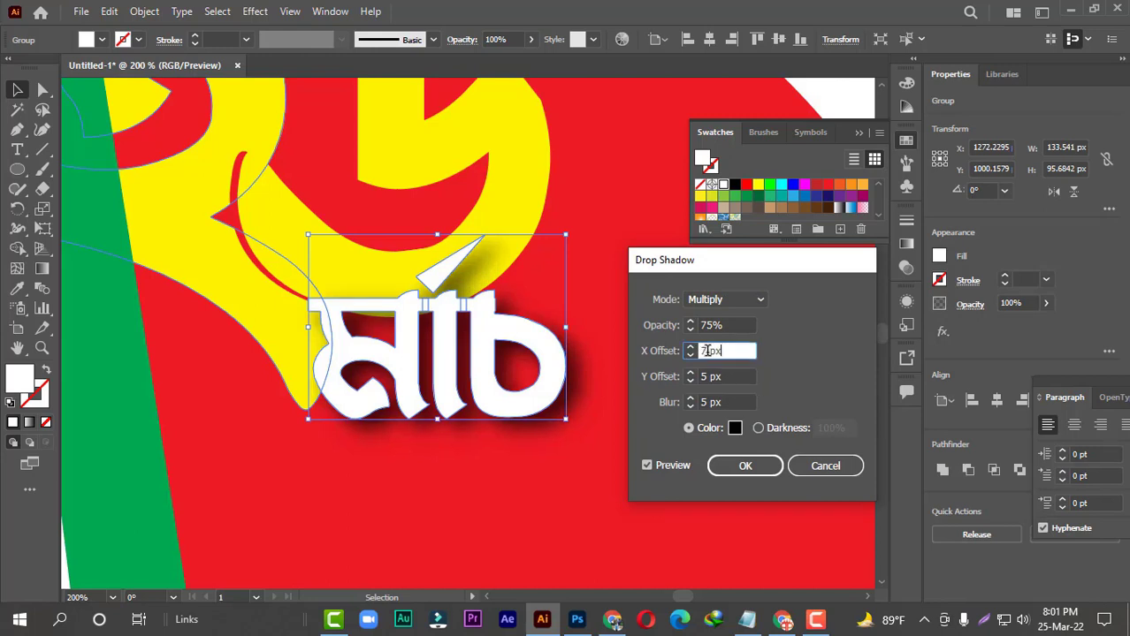
click(728, 324)
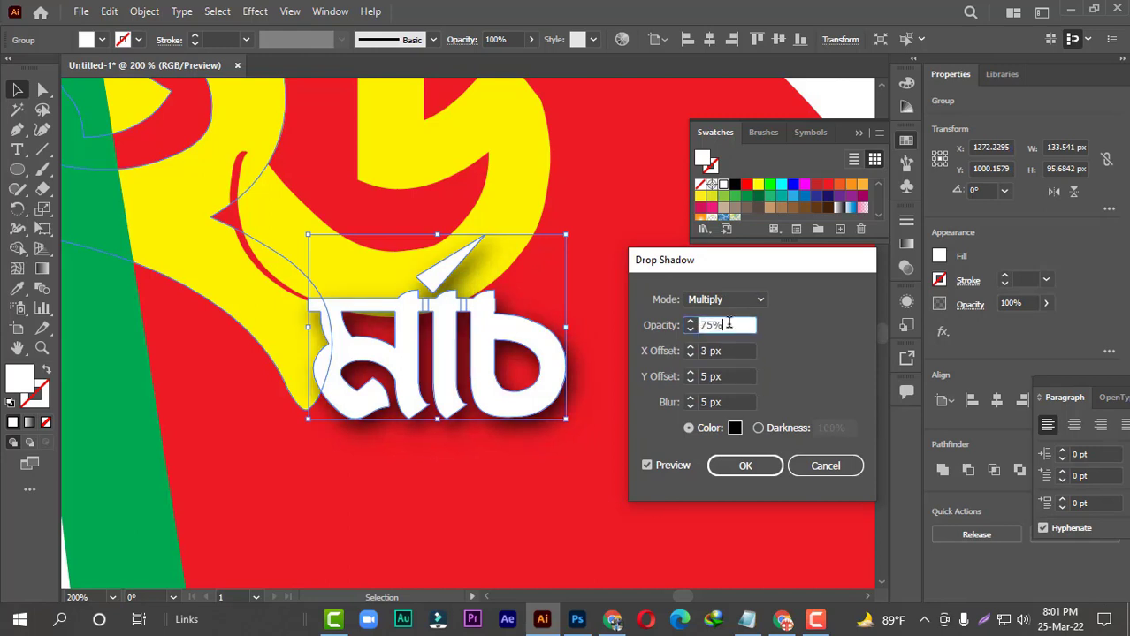
drag(728, 374, 677, 377)
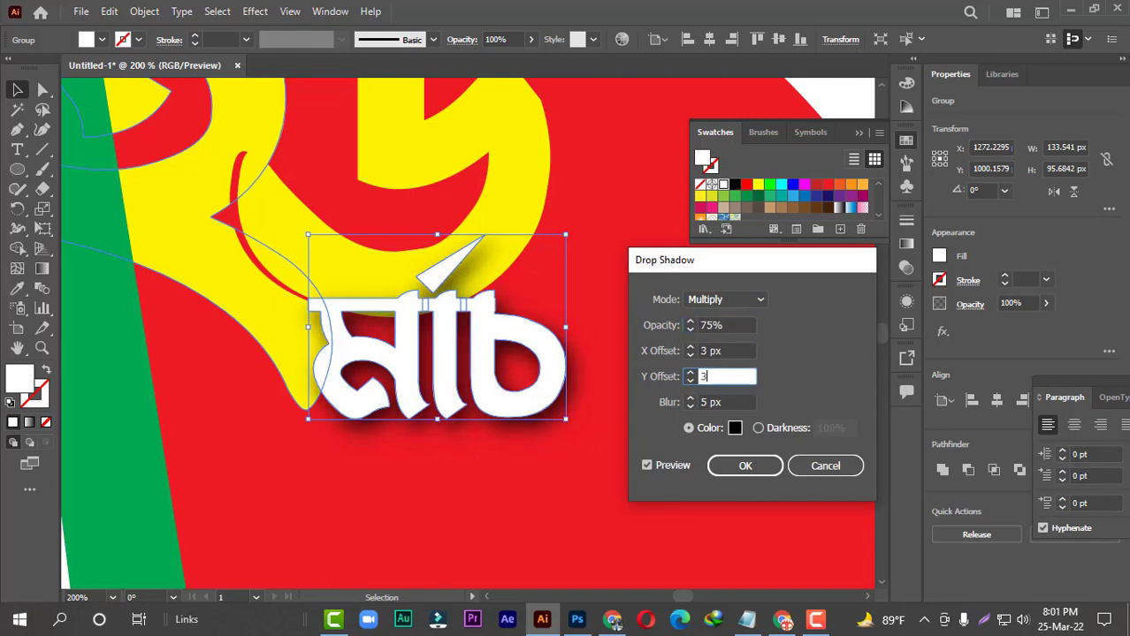
click(731, 350)
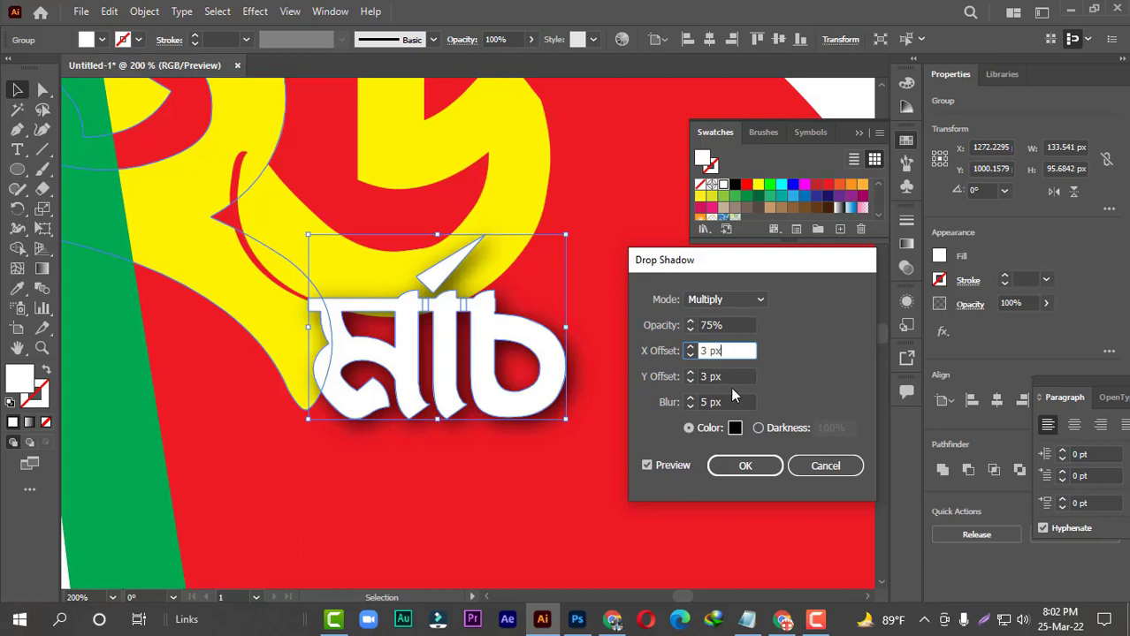
Step: Apply the drop shadow with 2 px blur, a Y offset of 2 px and an X offset of -2 px
drag(727, 376, 670, 422)
text(3)
click(738, 377)
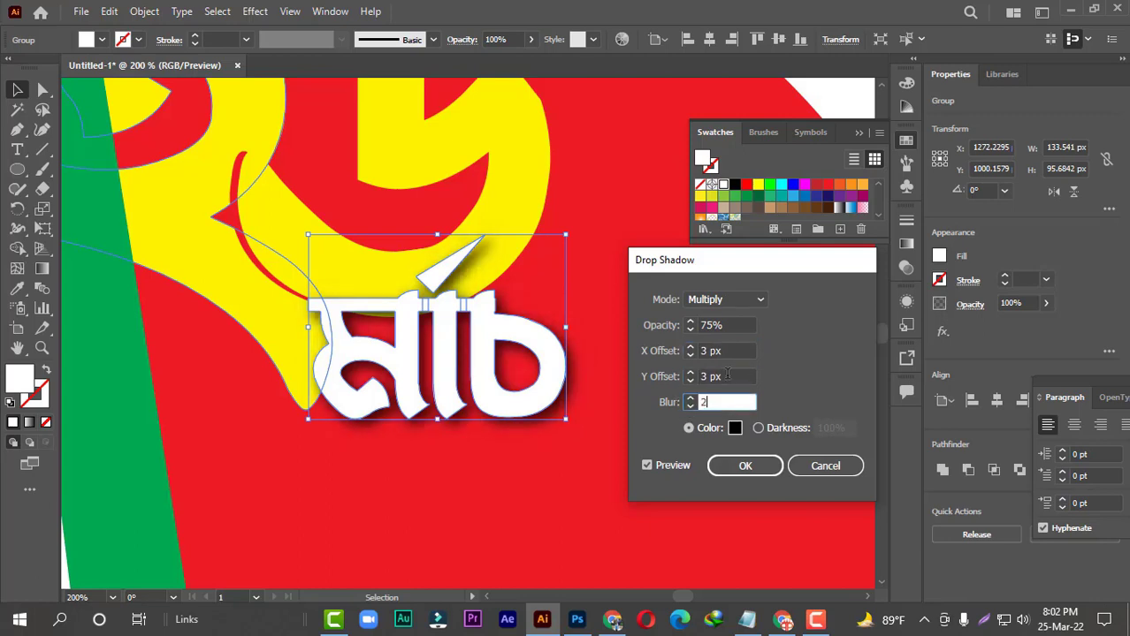
click(736, 376)
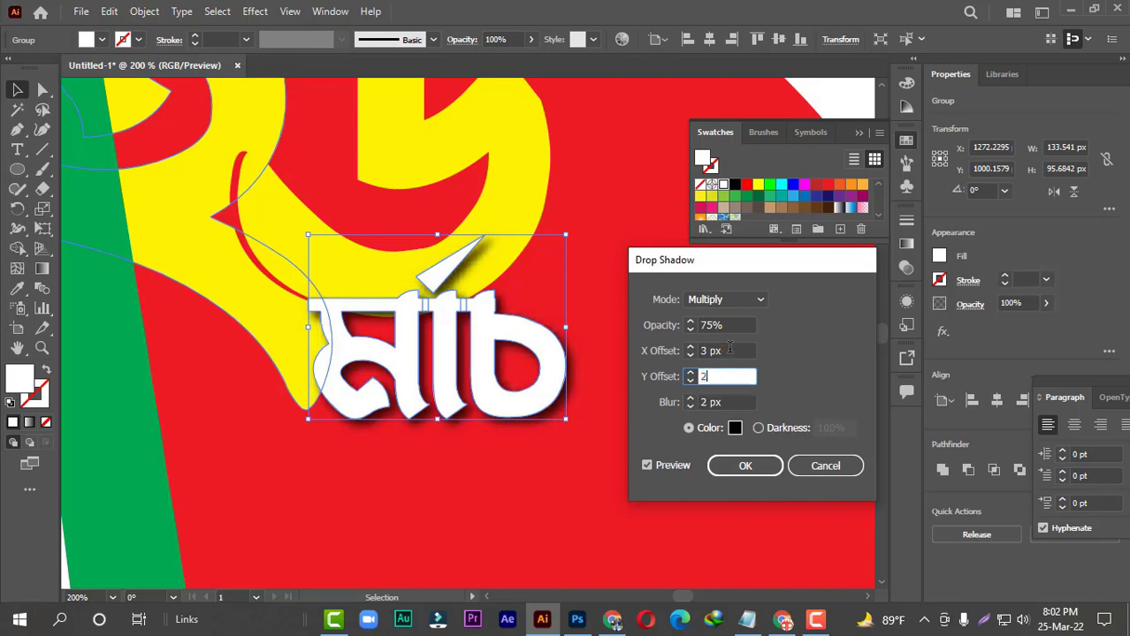
text(2)
click(714, 351)
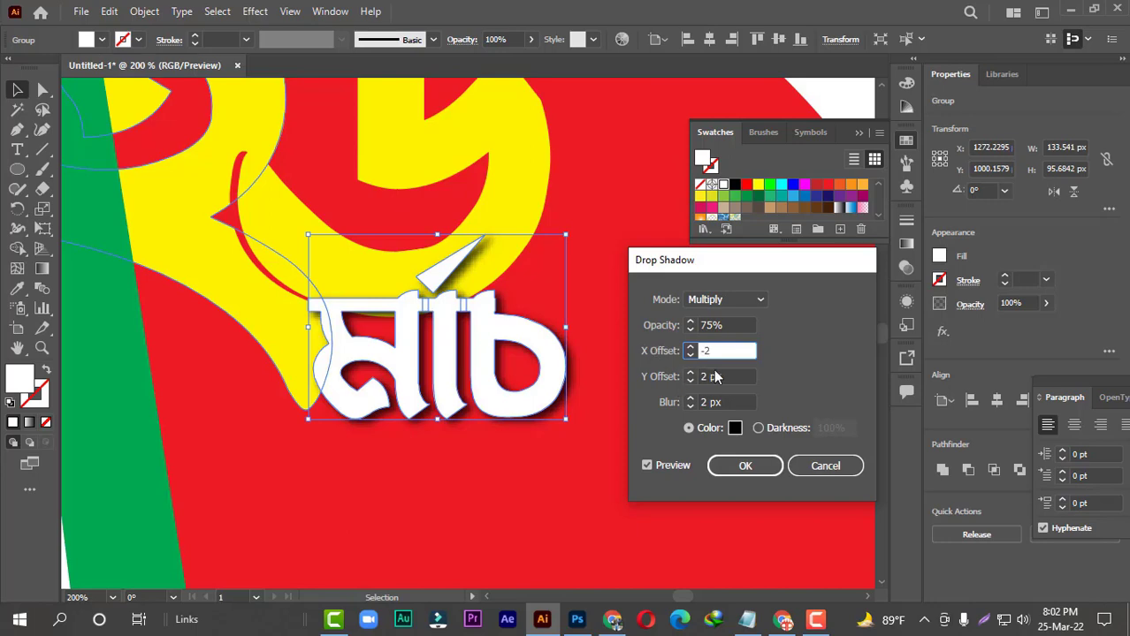
click(732, 375)
click(745, 469)
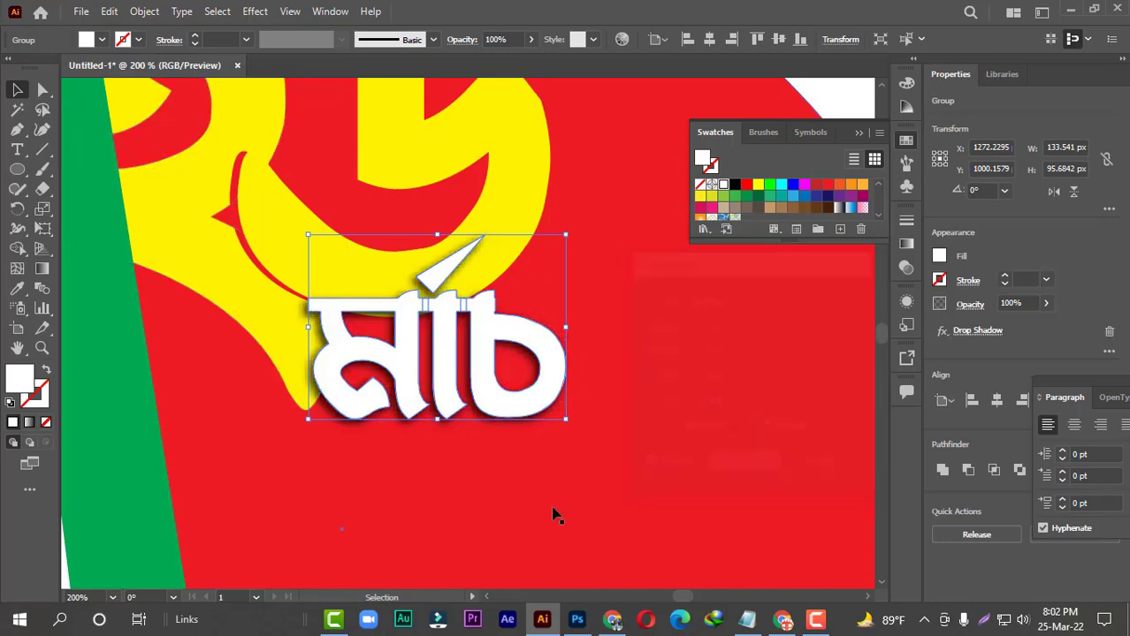
Step: Convert the black title মহান স্বাধীনতা দিবস to outlines and place it below the green shape and red circle
click(553, 513)
key(ctrl+minus)
key(ctrl+minus)
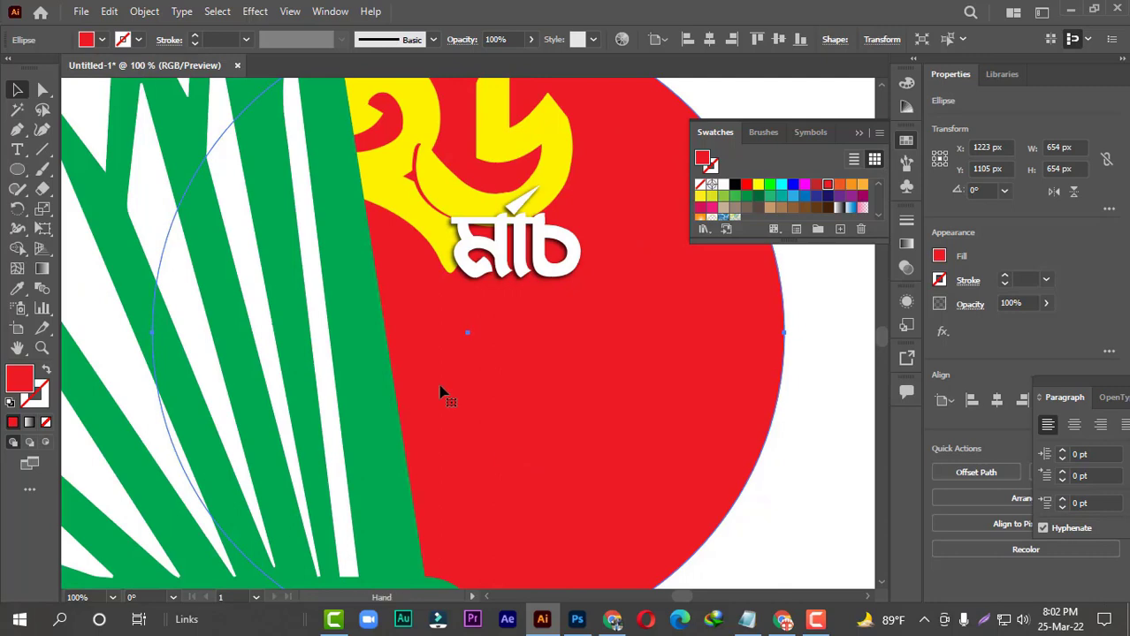
scroll(440, 391, down, 1)
click(697, 418)
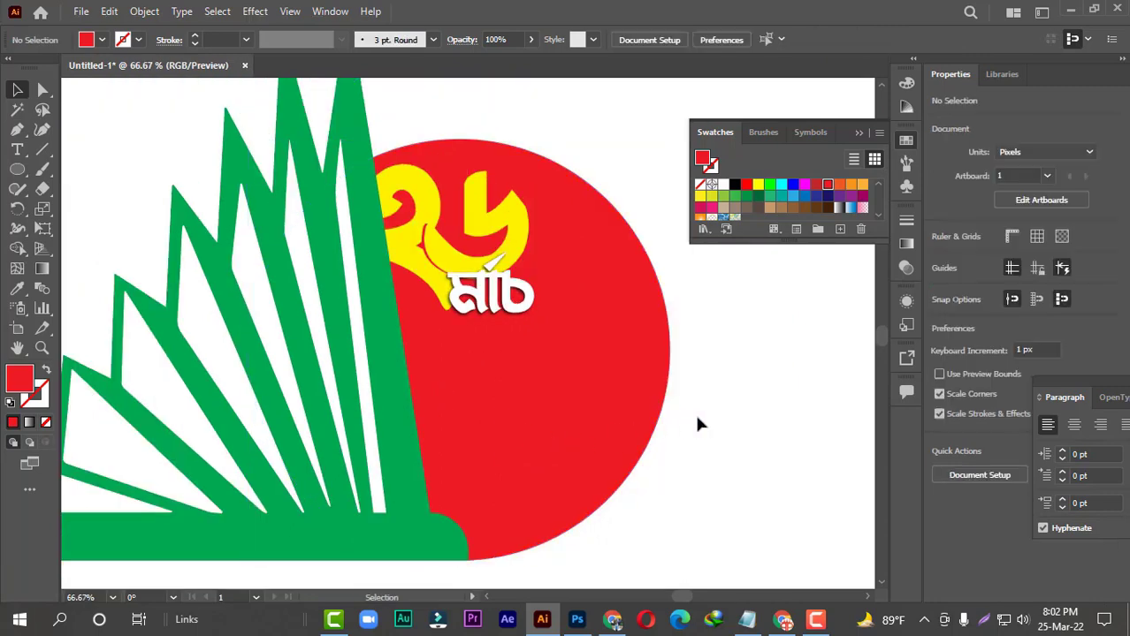
scroll(696, 415, down, 1)
drag(694, 444, 643, 326)
drag(557, 520, 687, 274)
drag(498, 350, 416, 461)
drag(417, 385, 454, 532)
key(ctrl+shift+o)
drag(453, 531, 423, 421)
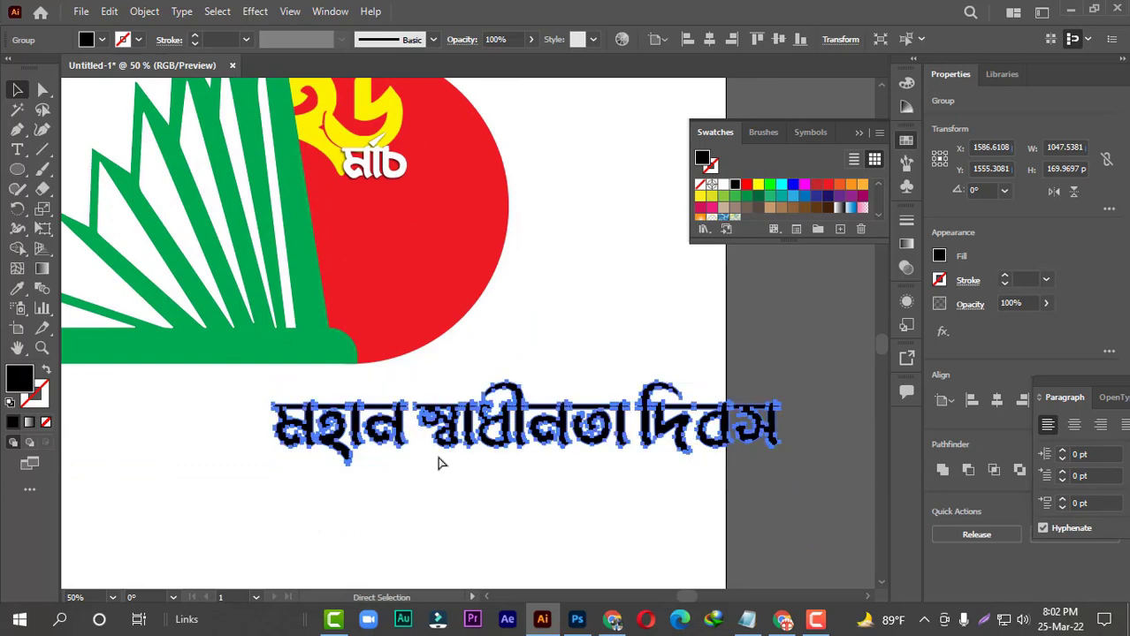
Step: Ungroup the outlined title, group the letters of মহান, and place that word about 186 px wide on the red circle under মার্চ
right_click(408, 465)
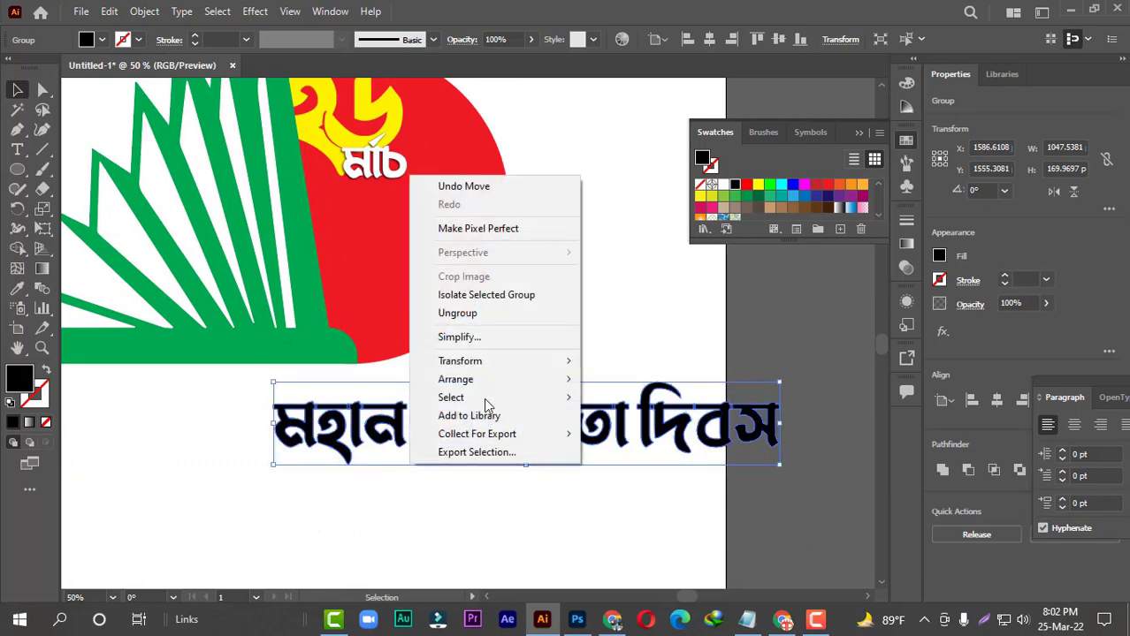
click(457, 314)
click(411, 503)
drag(387, 467, 398, 471)
key(ctrl+g)
drag(374, 413, 416, 309)
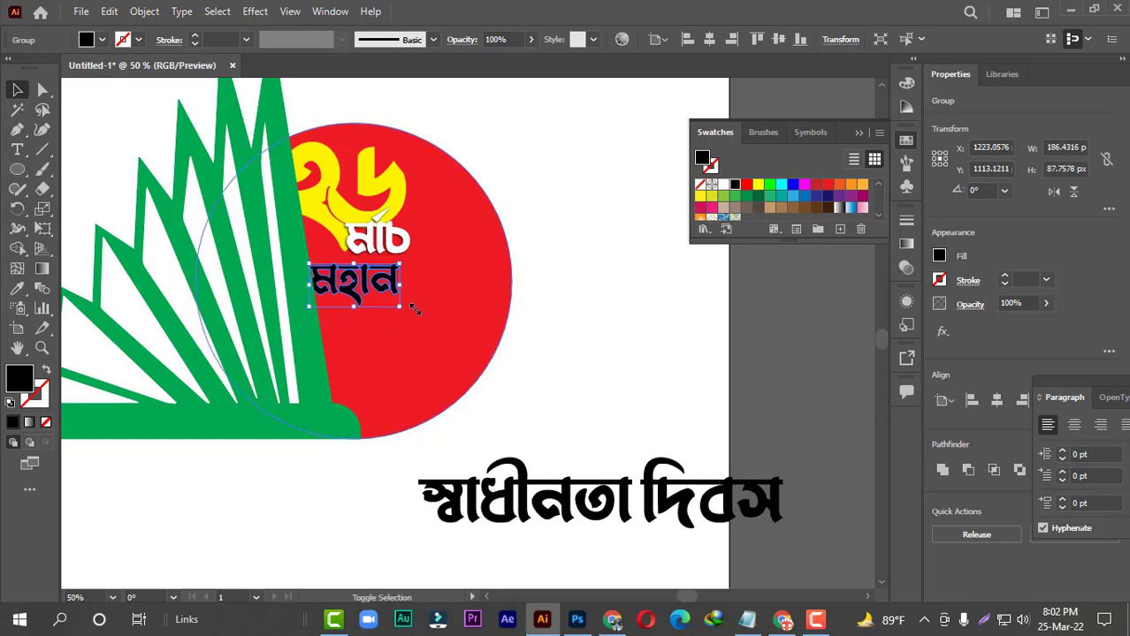
key(shift+Right)
key(shift+Down)
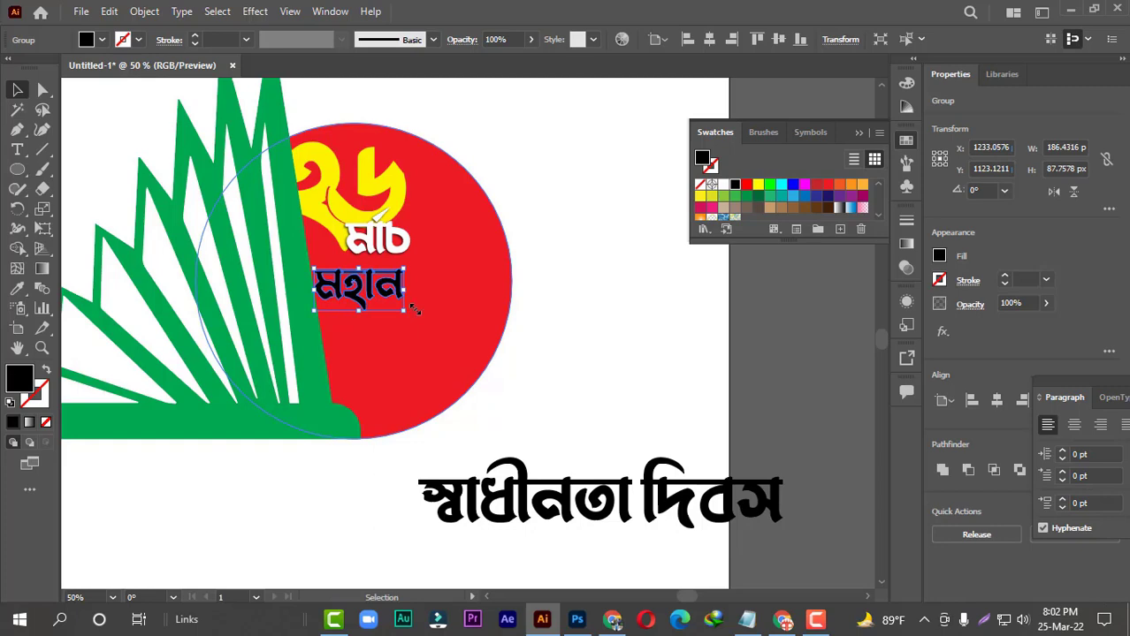
Step: Group the letters of স্বাধীনতা and move the word onto the red circle below মহান
click(537, 492)
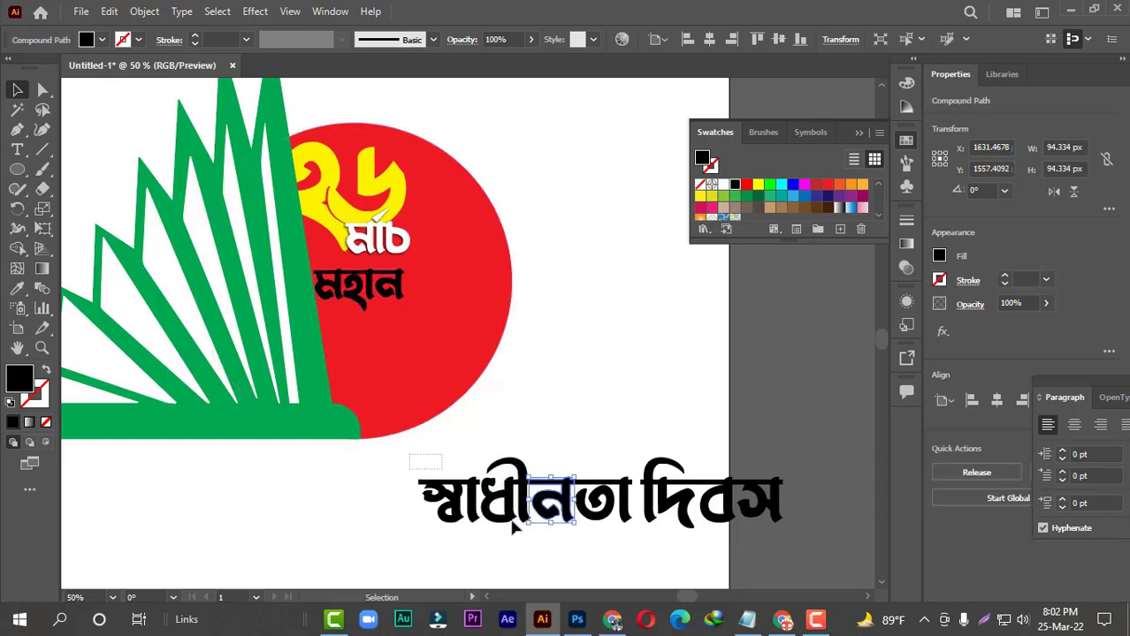
drag(627, 540, 623, 544)
key(ctrl+g)
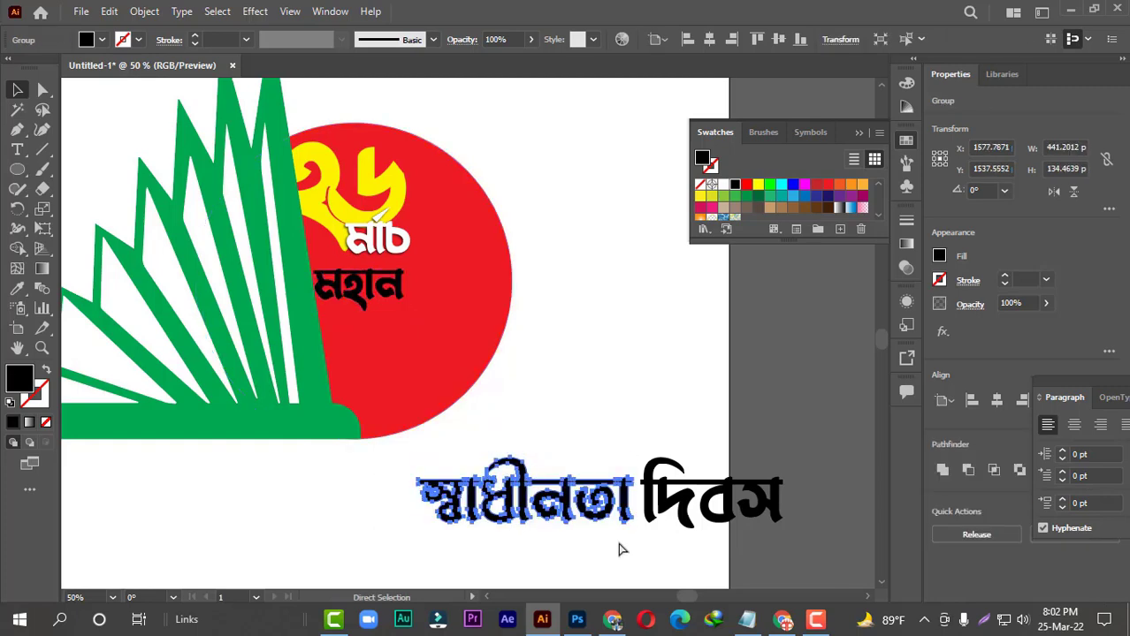
drag(579, 503, 494, 470)
click(490, 401)
scroll(488, 394, up, 1)
scroll(452, 469, up, 1)
scroll(449, 462, down, 1)
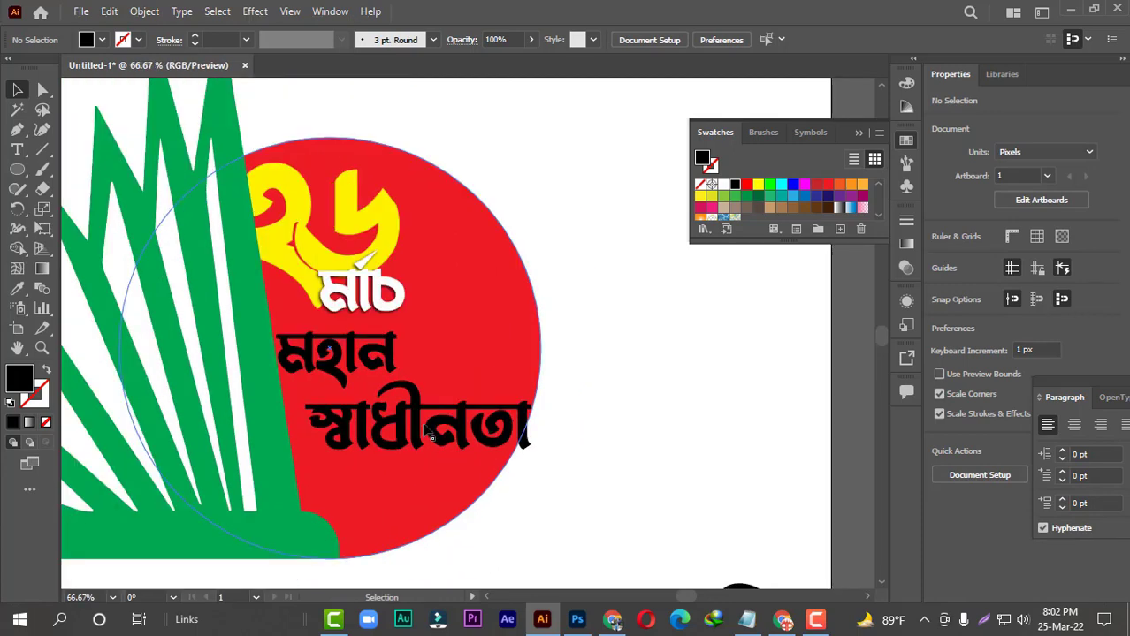
Step: Move মহান outside the circle and resize স্বাধীনতা to about 376 by 139 px on the red circle below মার্চ
drag(396, 347, 646, 300)
drag(426, 422, 391, 373)
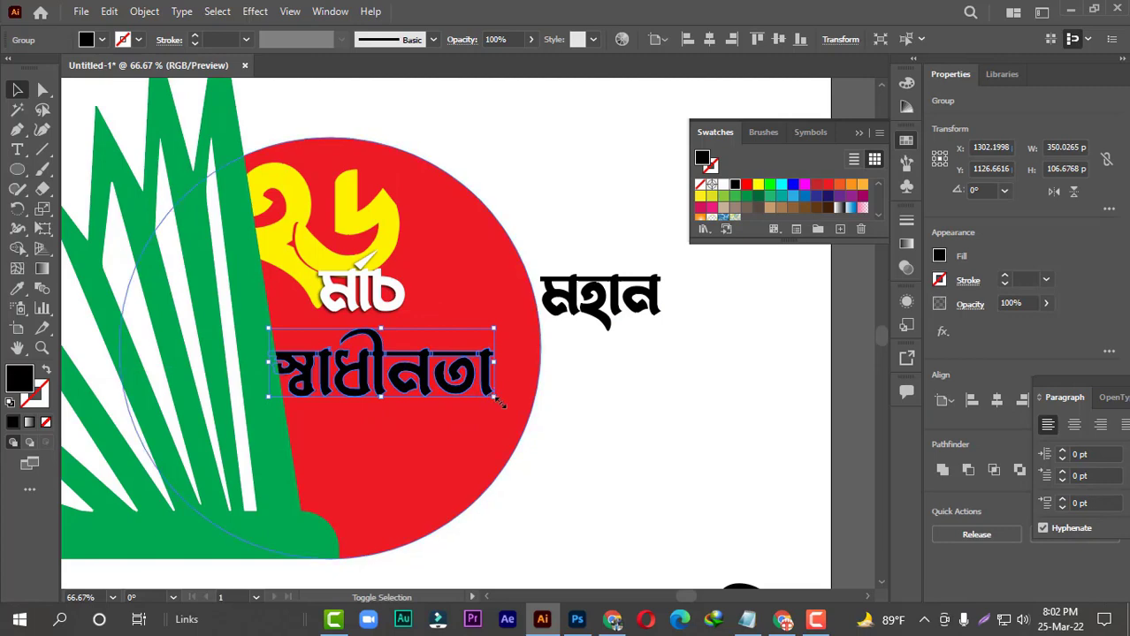
drag(497, 402, 525, 407)
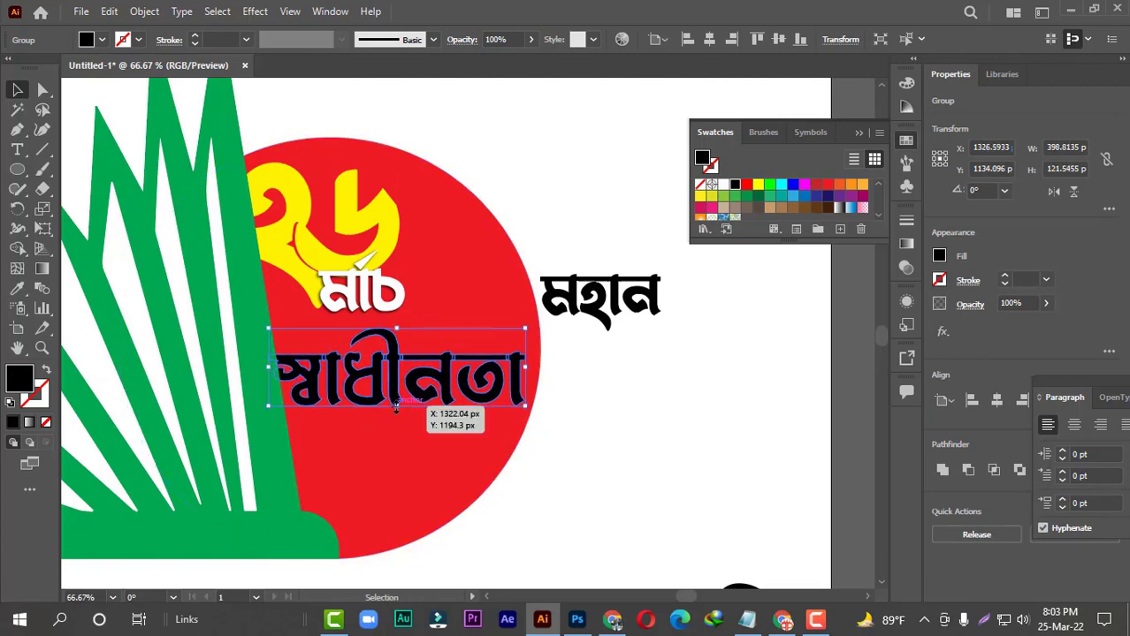
drag(396, 407, 399, 421)
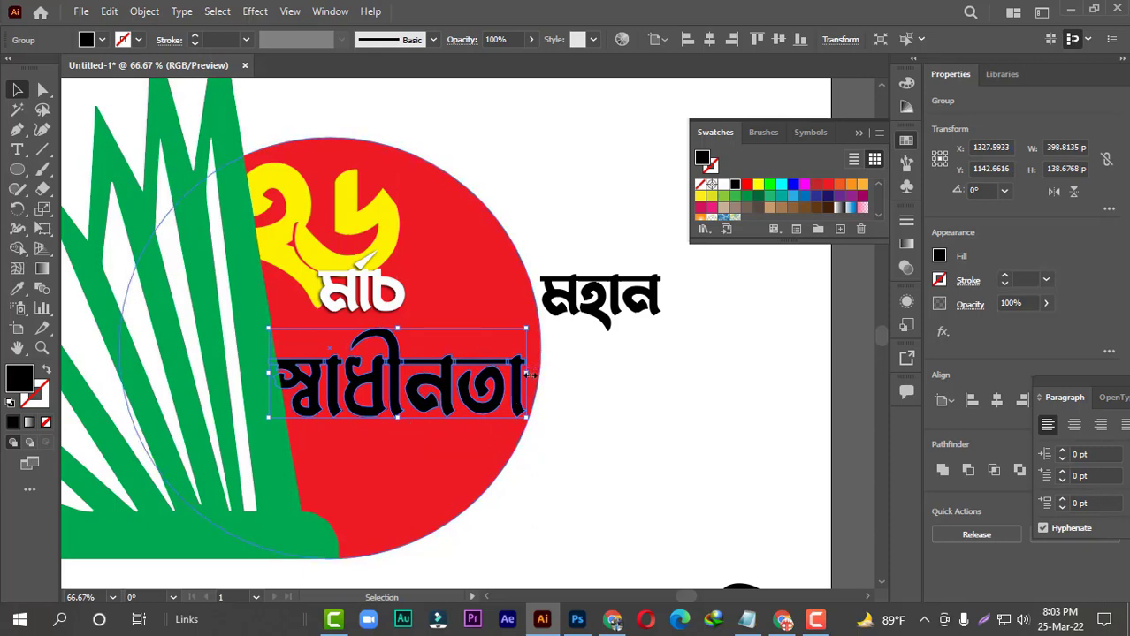
mouse_move(527, 375)
mouse_down()
mouse_move(486, 375)
mouse_move(513, 376)
mouse_up()
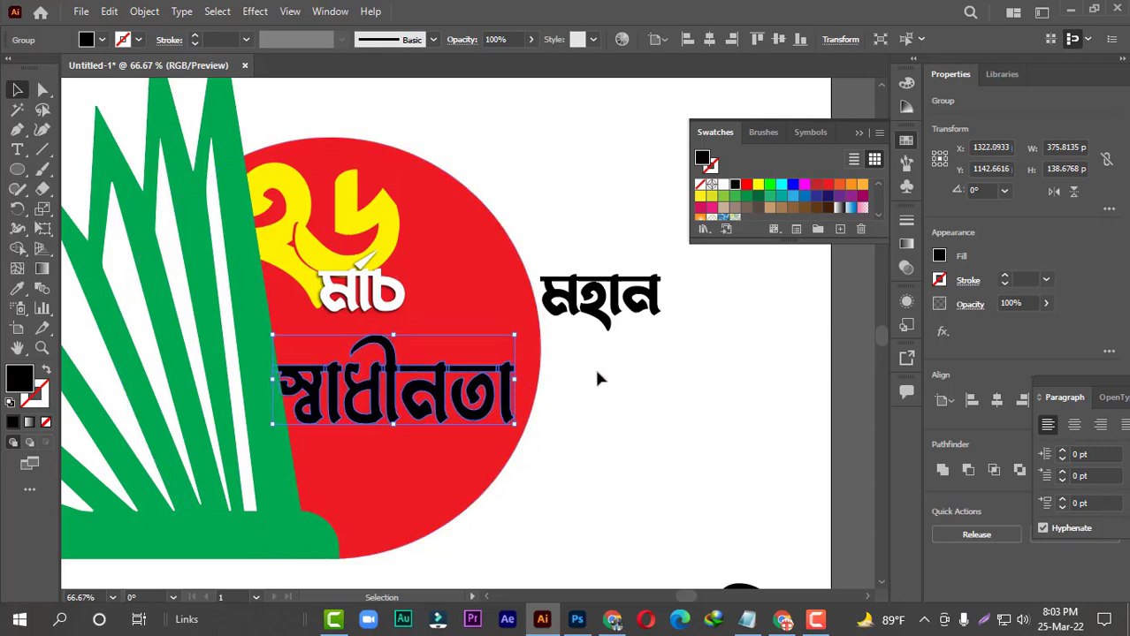
Step: Lower স্বাধীনতা by 11 px on the red circle and fill it with white
key(Down)
key(Down)
key(Down)
key(Down)
key(Down)
key(Down)
key(Down)
key(Down)
key(Down)
key(Down)
key(Down)
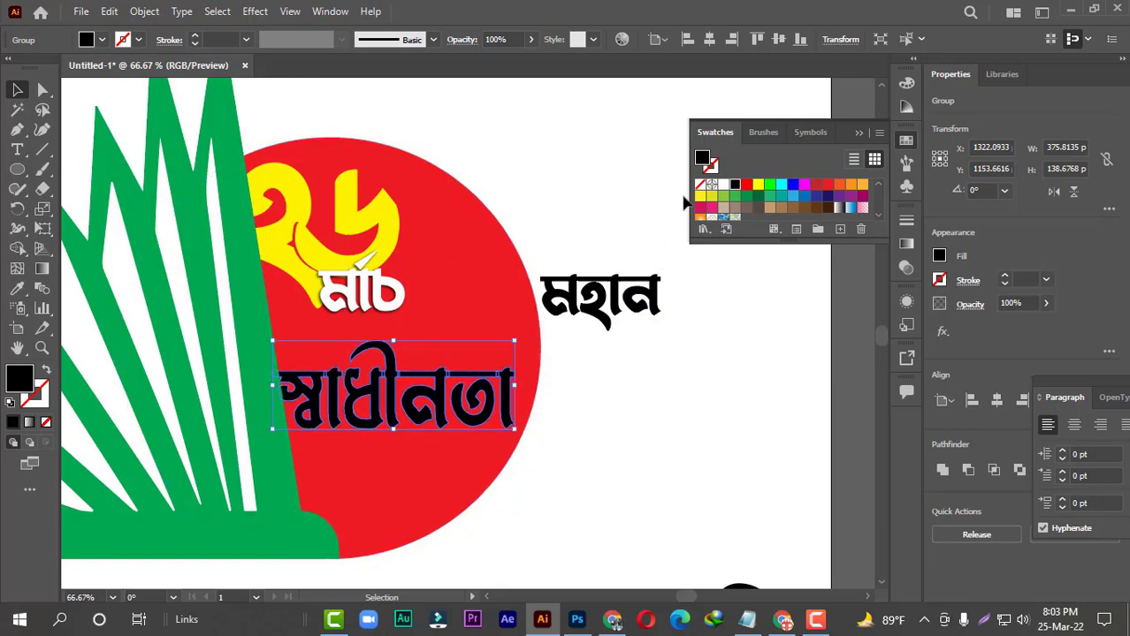
click(722, 184)
Step: Fill মহান with white, shrink it to about 96 by 45 px and place it above the beginning of স্বাধীনতা
click(622, 333)
drag(618, 327, 344, 345)
click(662, 350)
click(646, 306)
click(704, 340)
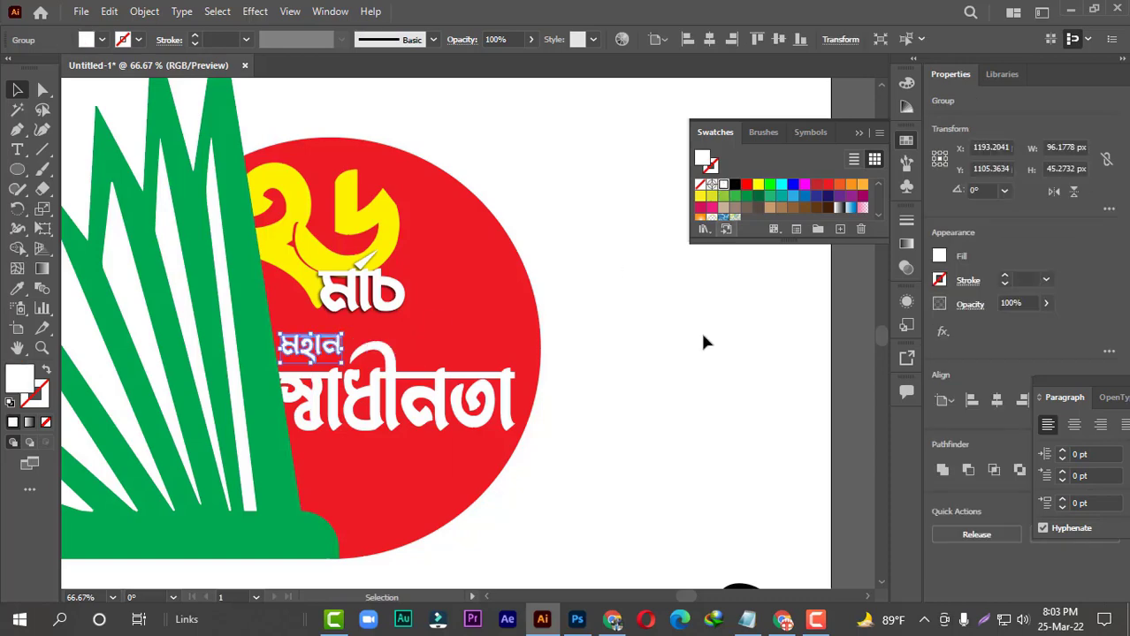
click(340, 350)
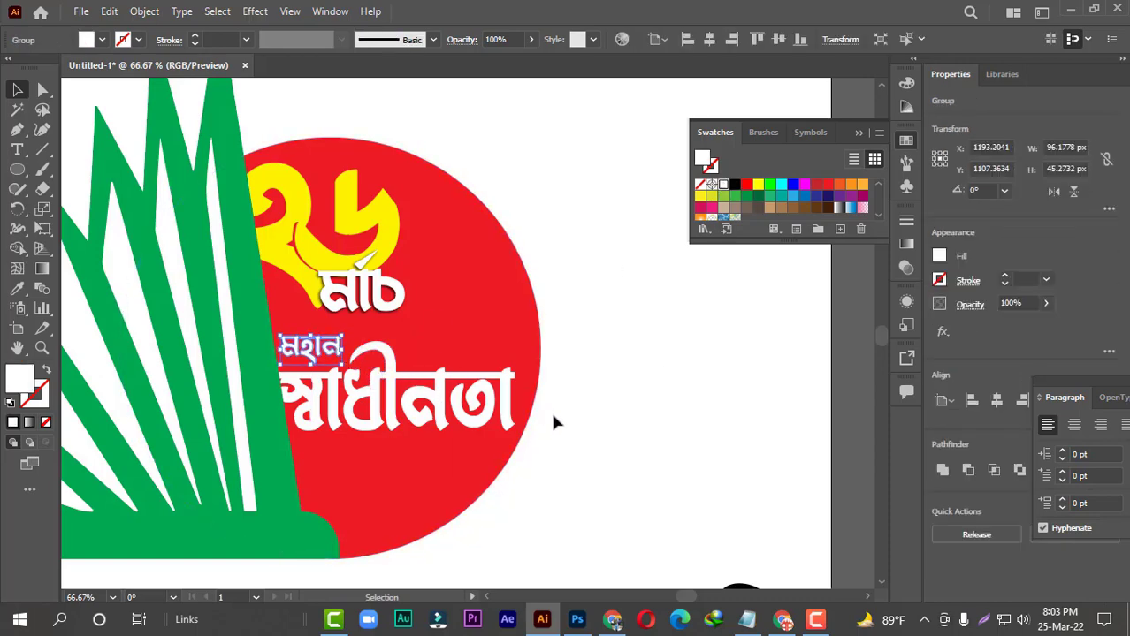
Step: Enlarge মহান around its centre to about 112 by 53 px
key(ctrl+plus)
key(ctrl+plus)
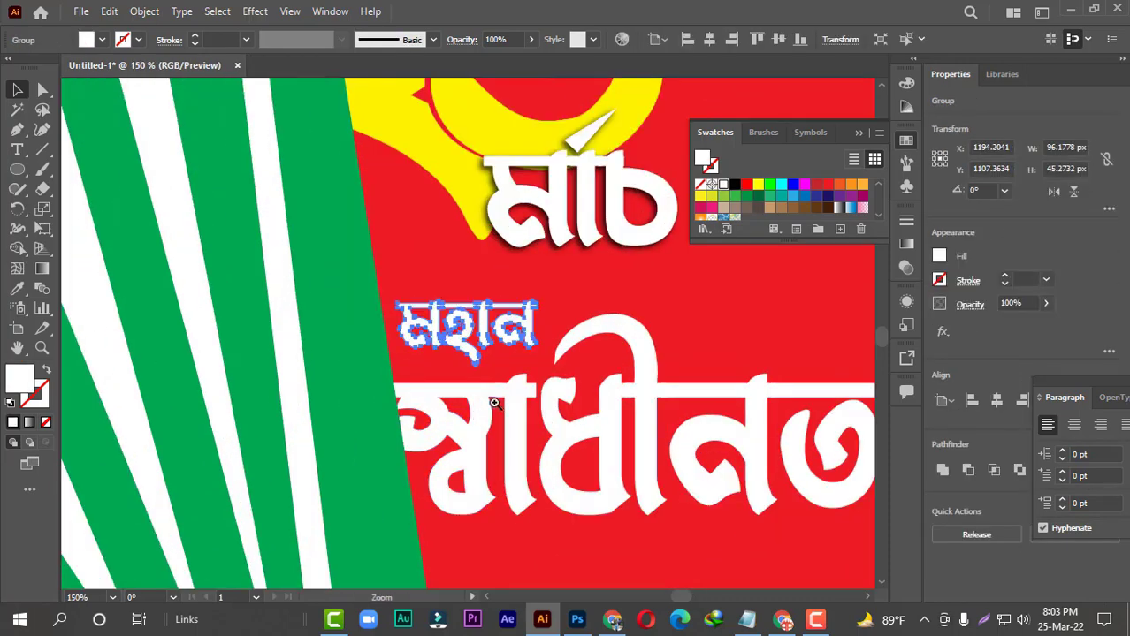
key(ctrl+plus)
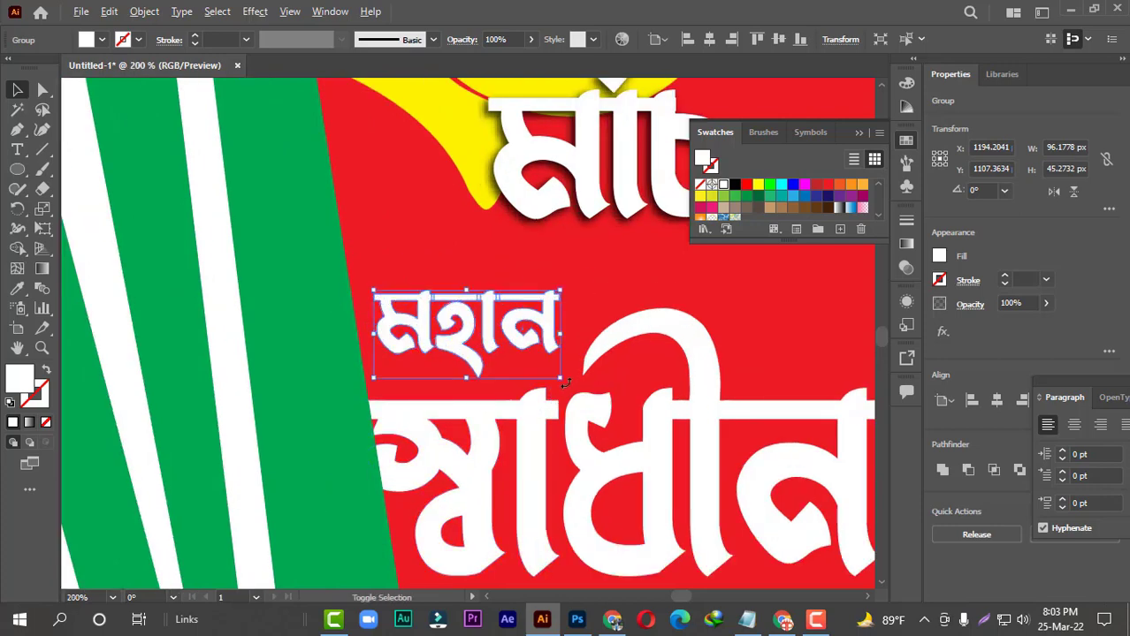
drag(563, 382, 572, 394)
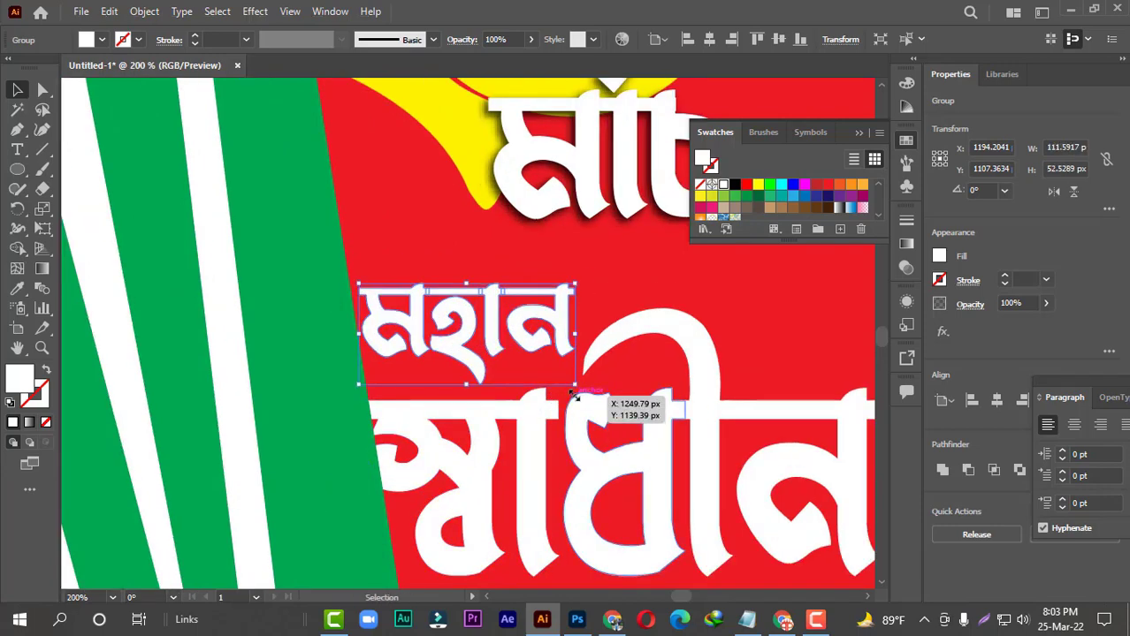
Step: Shift মহান 3 px right and 12 px down so it joins the headline of স্বাধীনতা
key(Right)
key(Right)
key(Right)
key(Down)
key(Down)
key(Down)
key(Down)
key(Down)
key(Down)
key(Down)
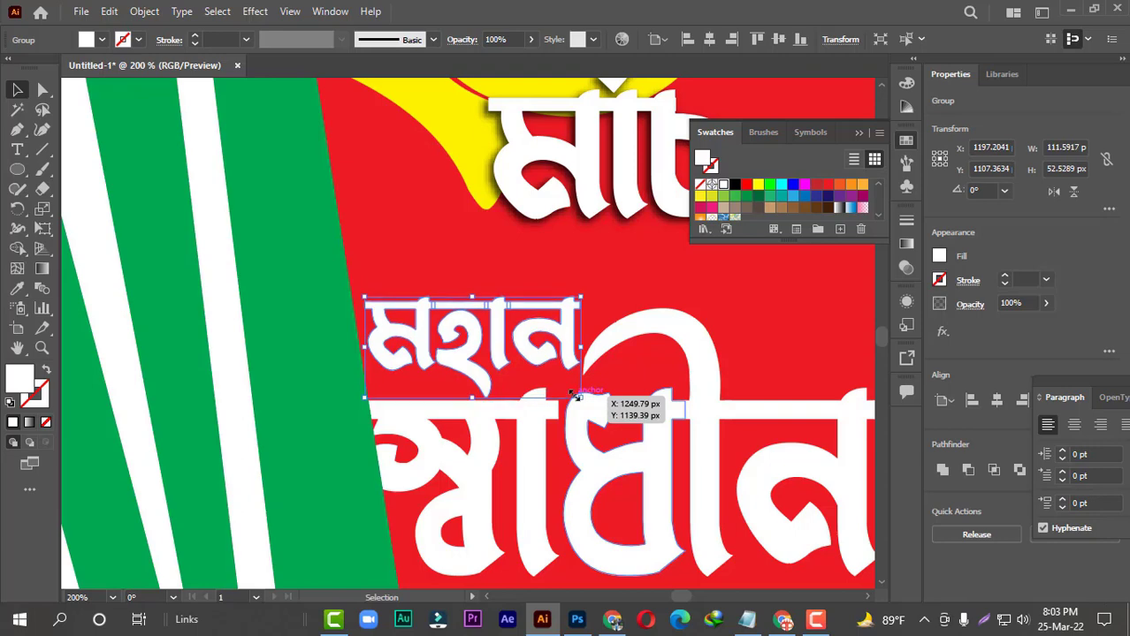
key(Down)
key(Down)
key(Down)
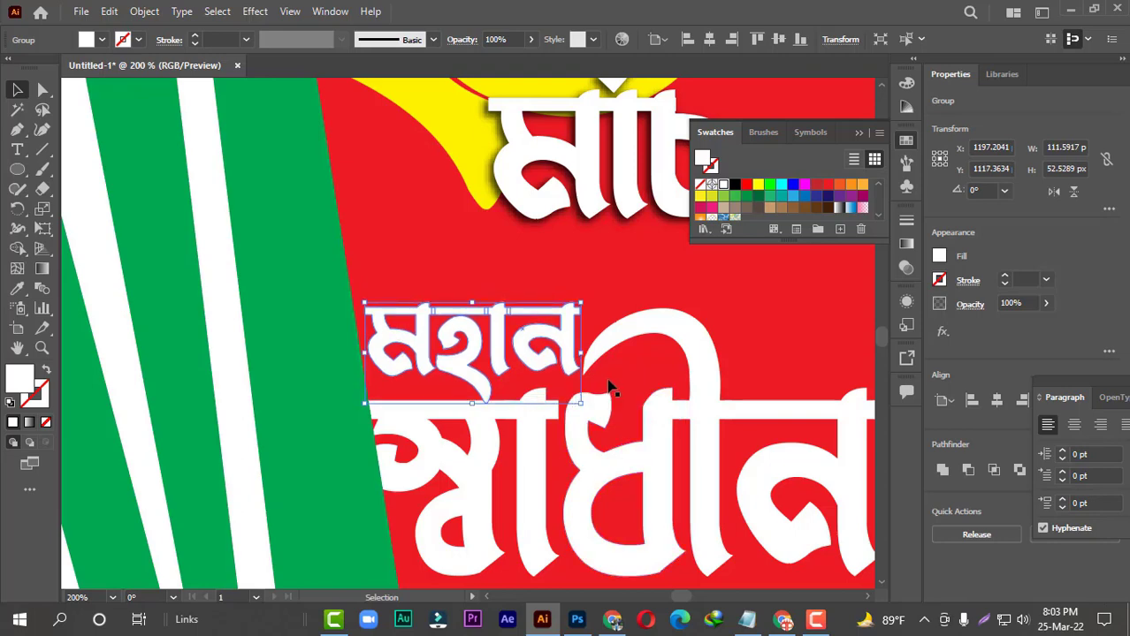
click(608, 386)
click(495, 390)
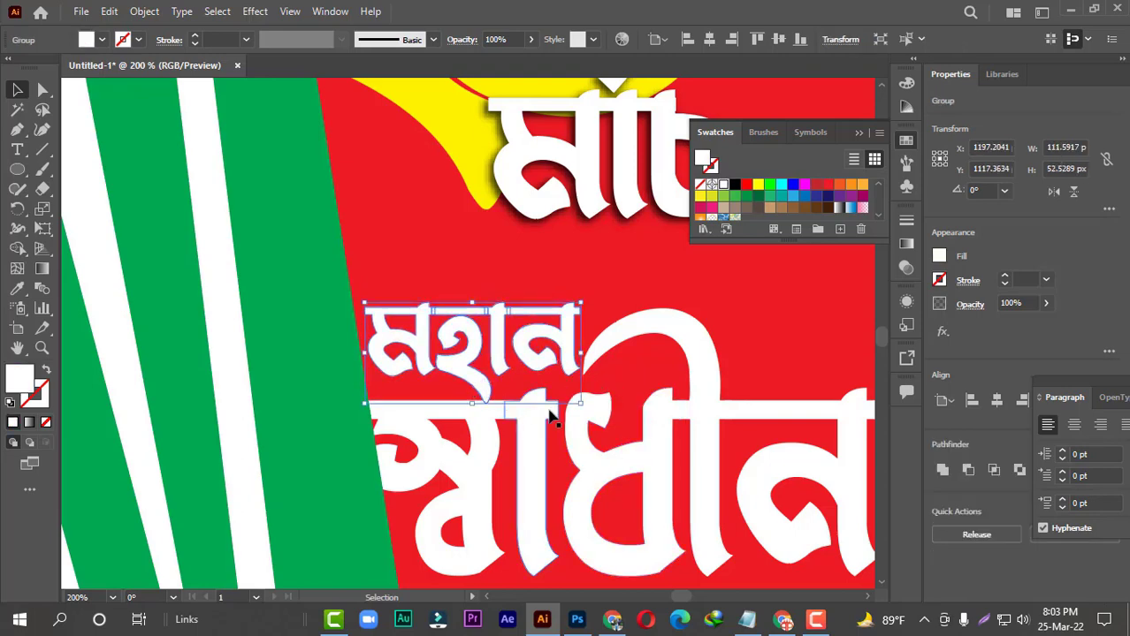
key(Down)
key(Down)
click(575, 451)
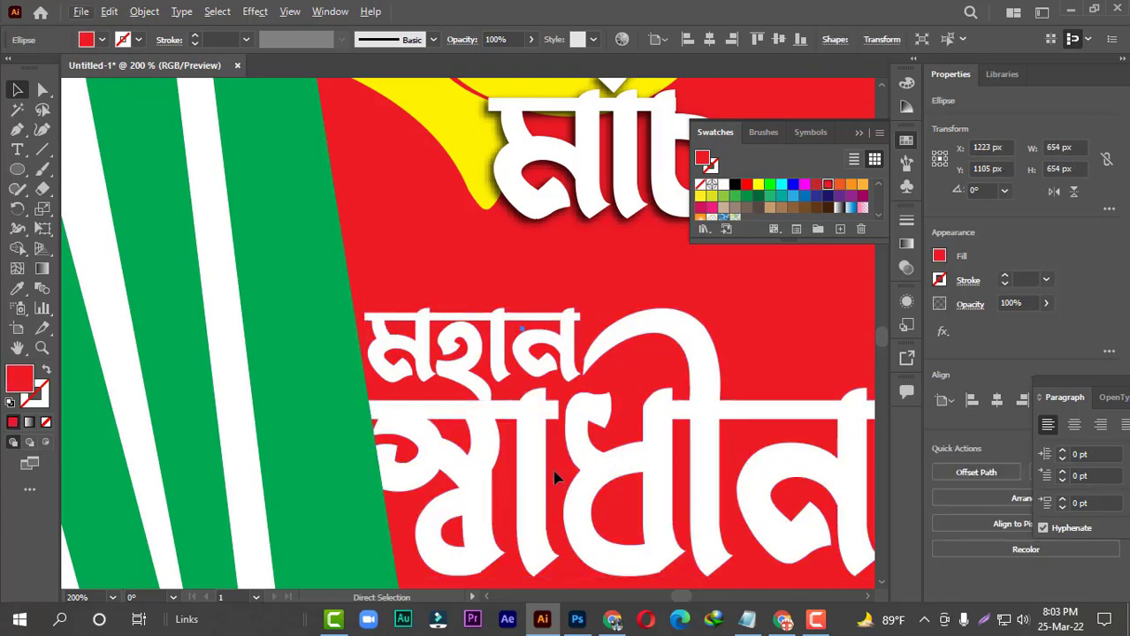
Step: Group the letters of the black word দিবস and move it onto the red circle below স্বাধীনতা
key(ctrl+minus)
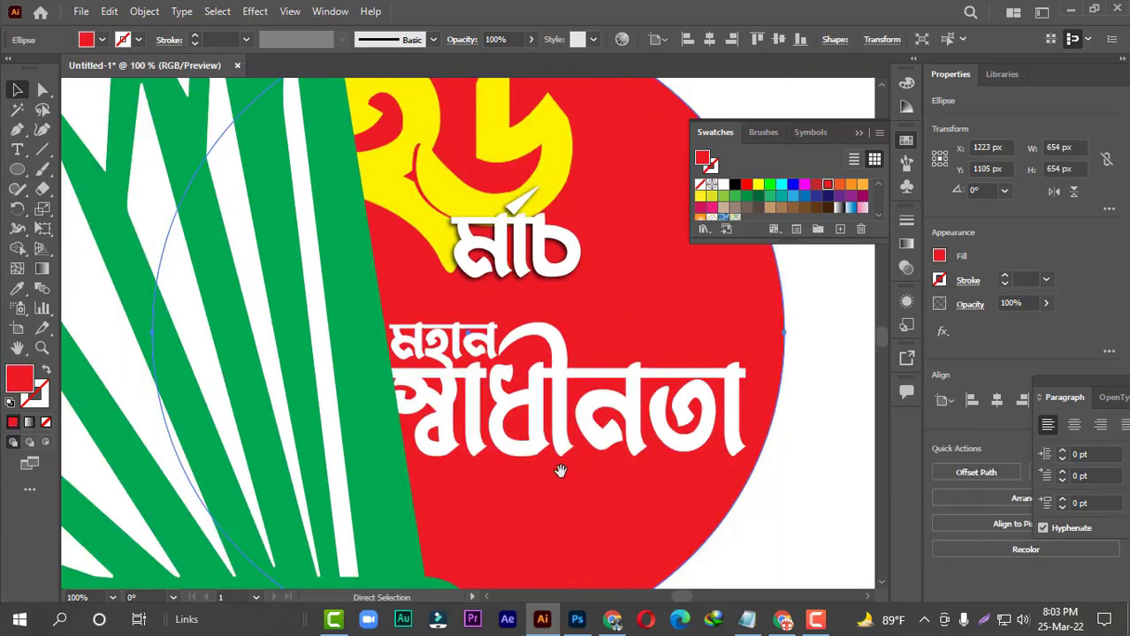
key(ctrl+minus)
click(698, 456)
key(ctrl+minus)
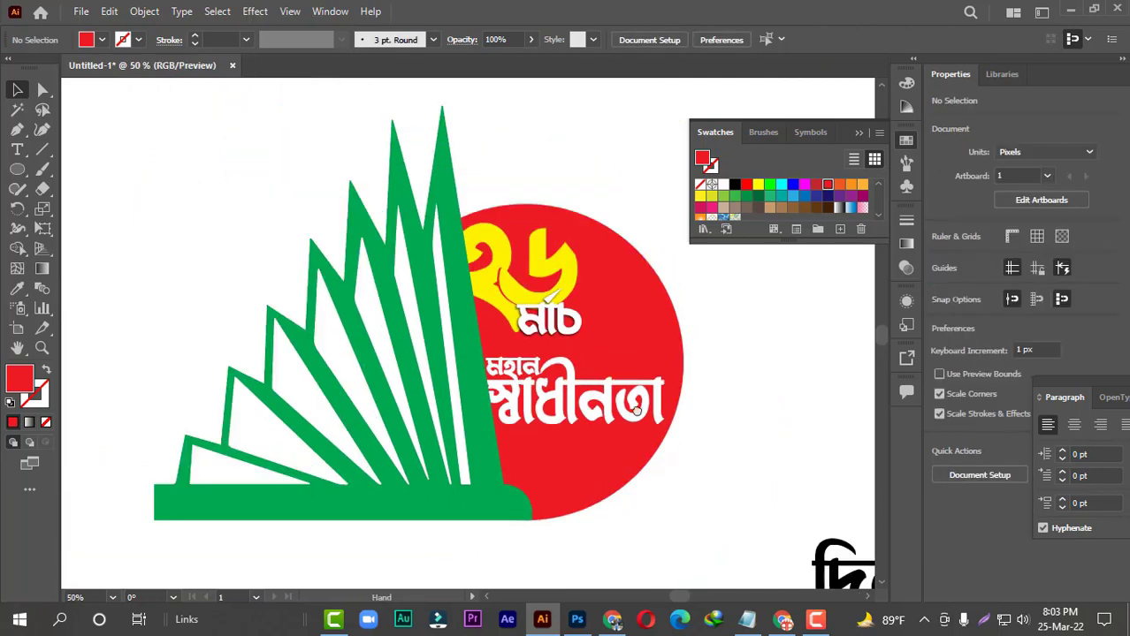
click(792, 536)
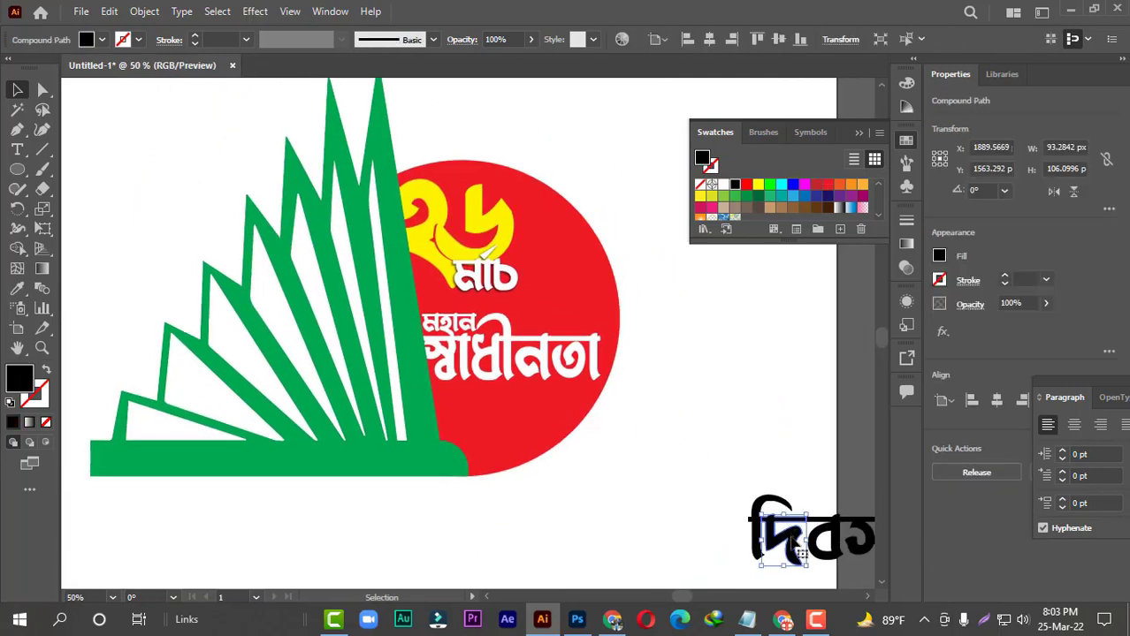
click(723, 489)
key(space)
drag(769, 521, 660, 477)
drag(775, 531, 790, 531)
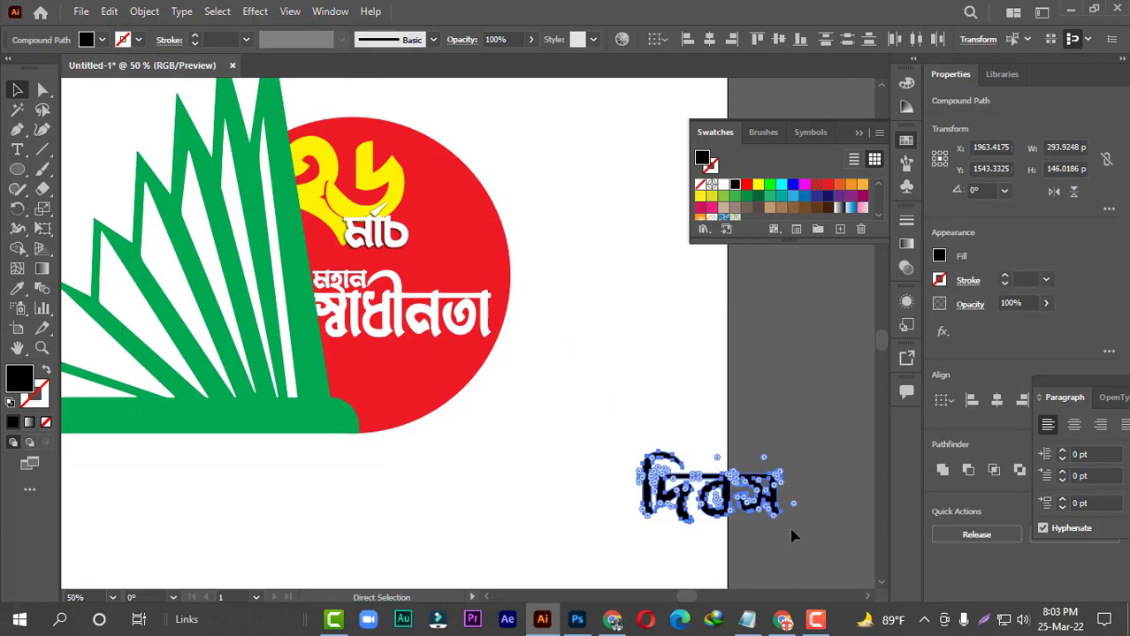
key(ctrl+g)
drag(726, 510, 428, 394)
Step: Shrink দিবস to about 148 by 73 px and place it under the end of স্বাধীনতা, inside the circle's edge
key(ctrl+plus)
scroll(428, 395, up, 1)
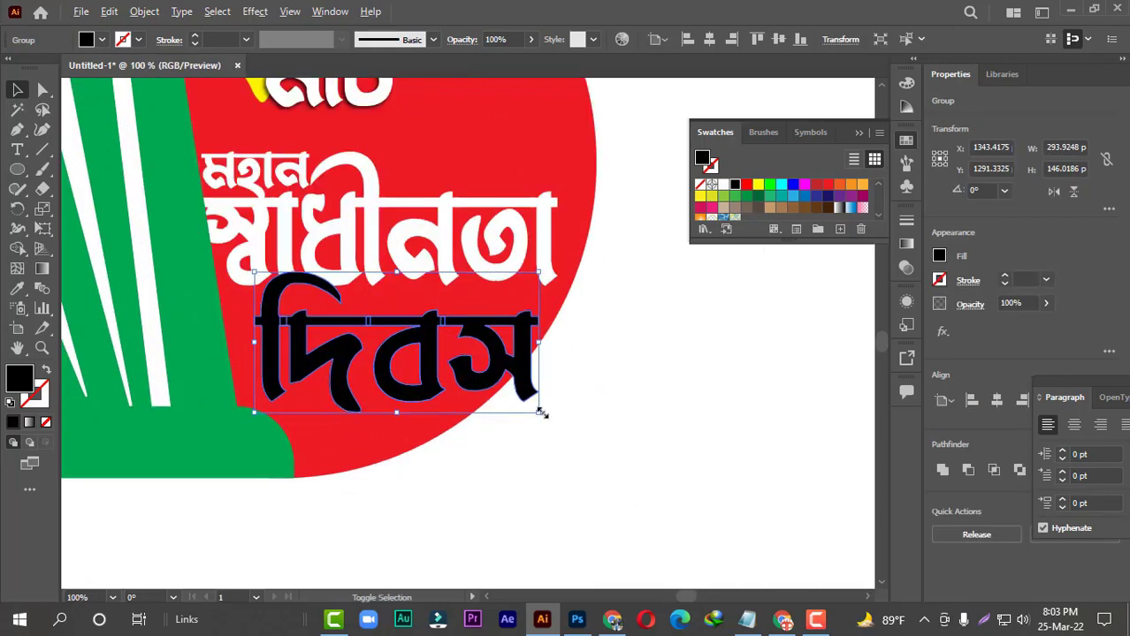
drag(541, 413, 581, 407)
click(547, 410)
scroll(547, 410, up, 1)
drag(557, 369, 605, 442)
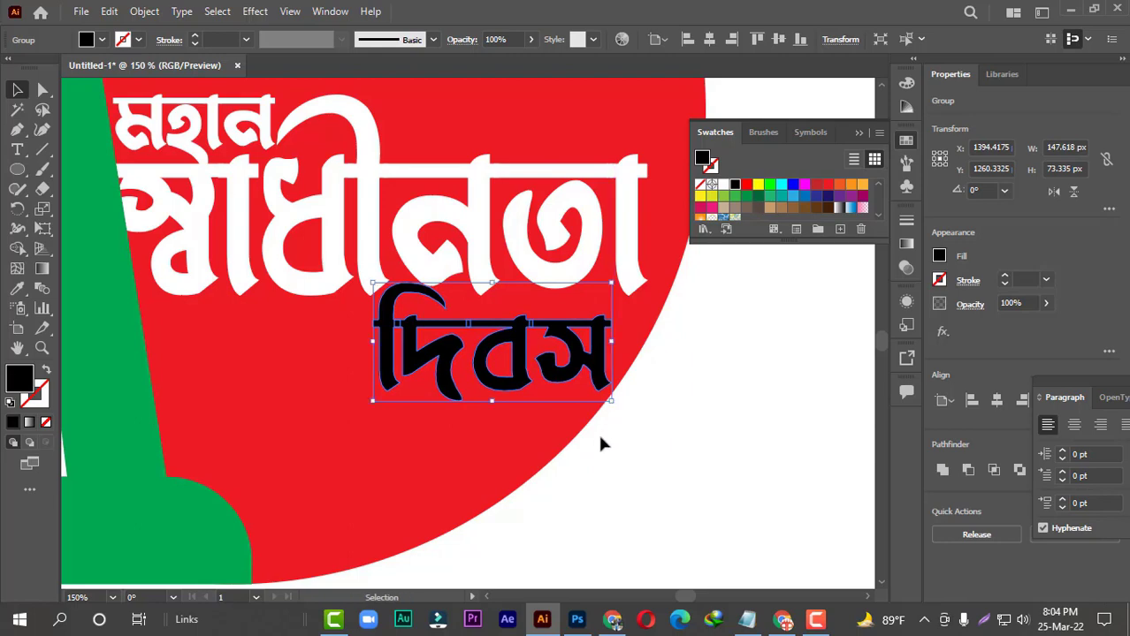
Step: Fit দিবস at about 164 by 82 px closely under স্বাধীনতা and fill it with white
scroll(363, 327, up, 1)
key(Left)
key(Left)
key(Left)
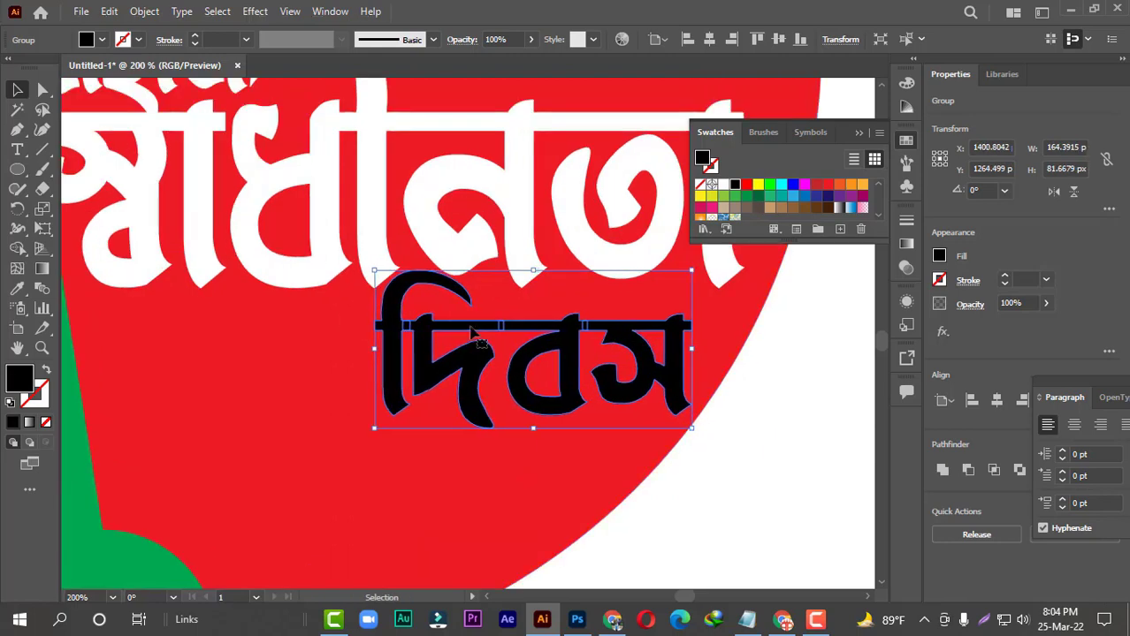
key(Up)
key(Up)
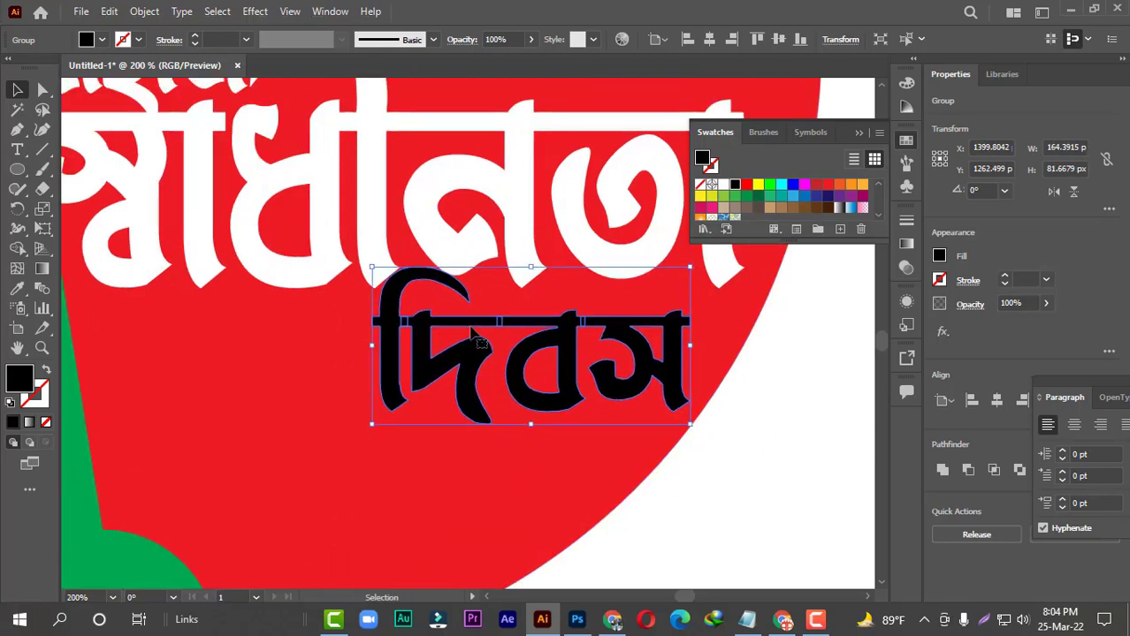
key(Down)
key(Down)
click(724, 186)
key(Up)
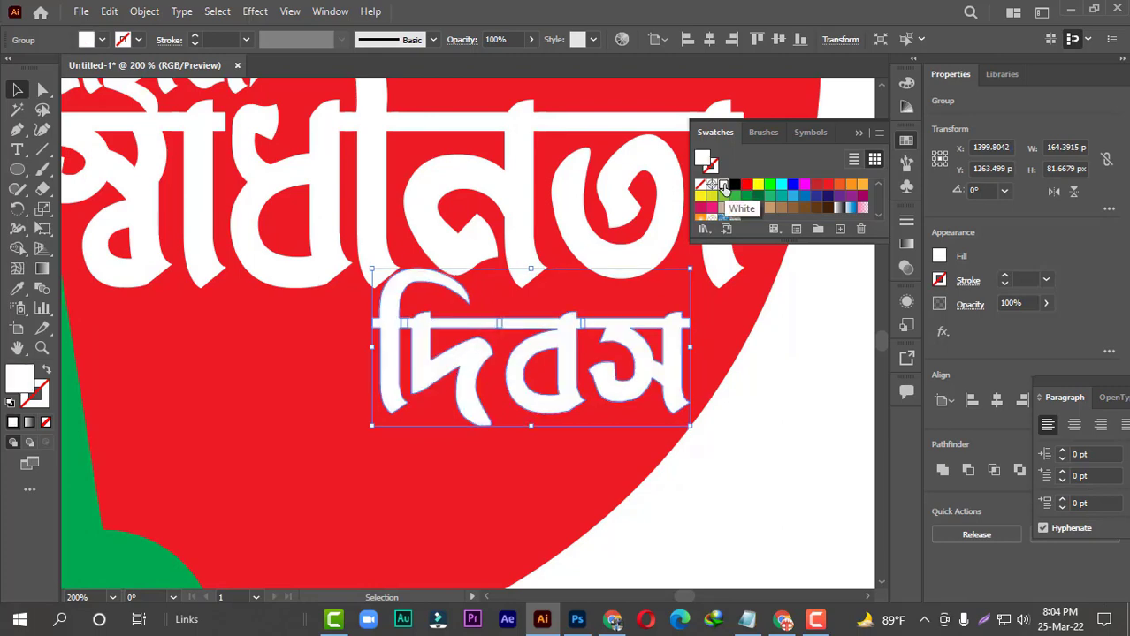
Step: Enlarge দিবস slightly past the circle's edge and trim off the overhanging tip of its last letter with Shape Builder
drag(693, 428, 718, 449)
click(733, 402)
click(698, 375)
shift+click(698, 376)
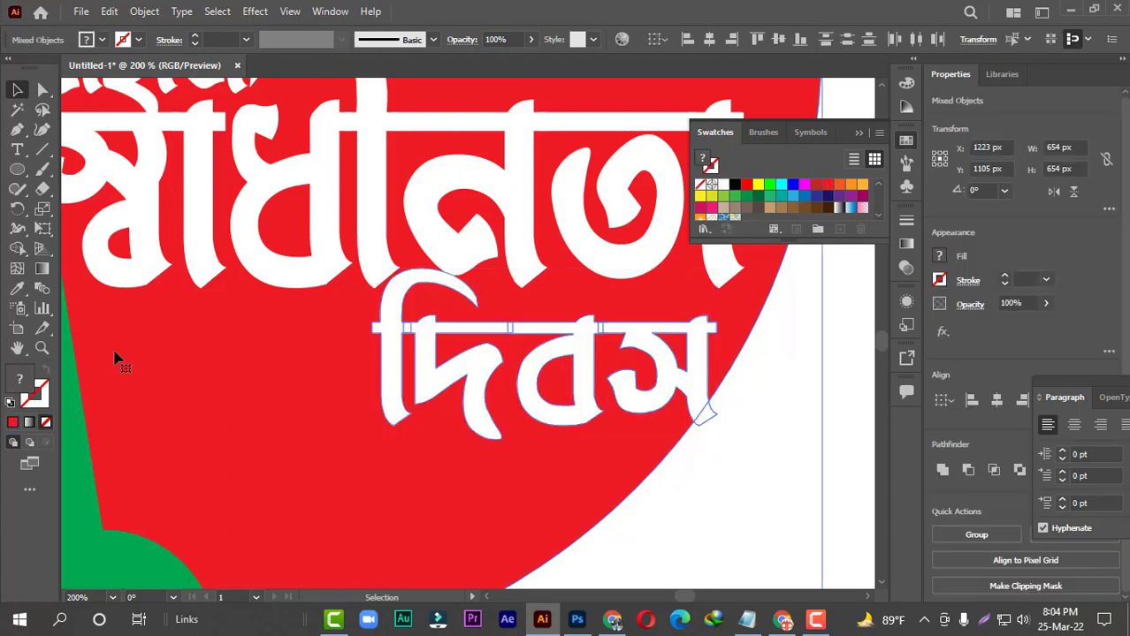
click(17, 248)
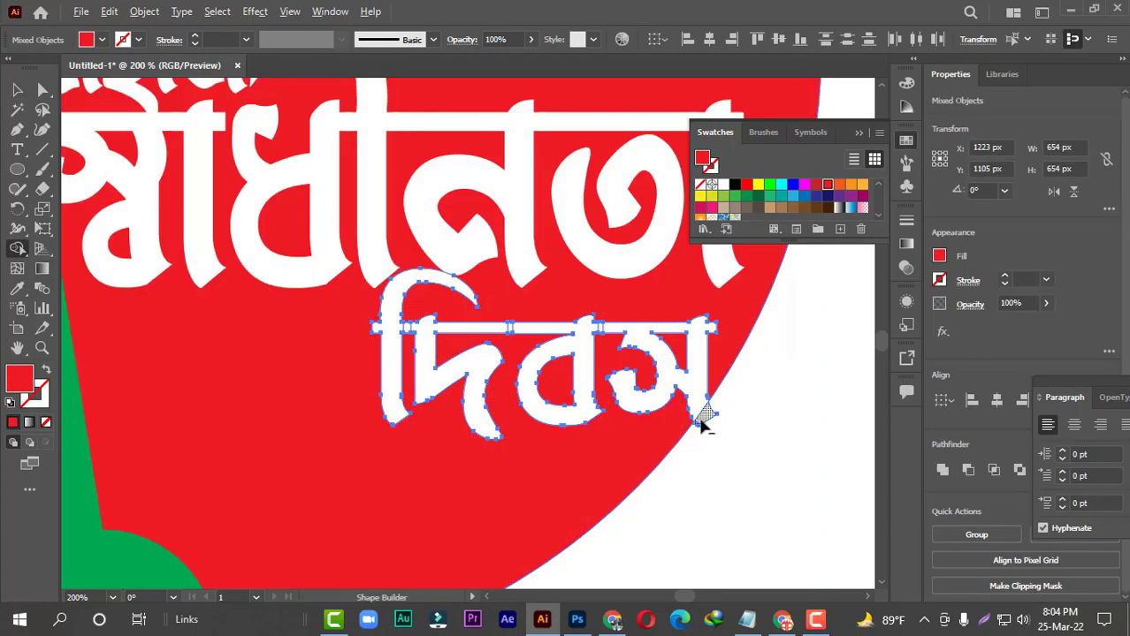
click(18, 90)
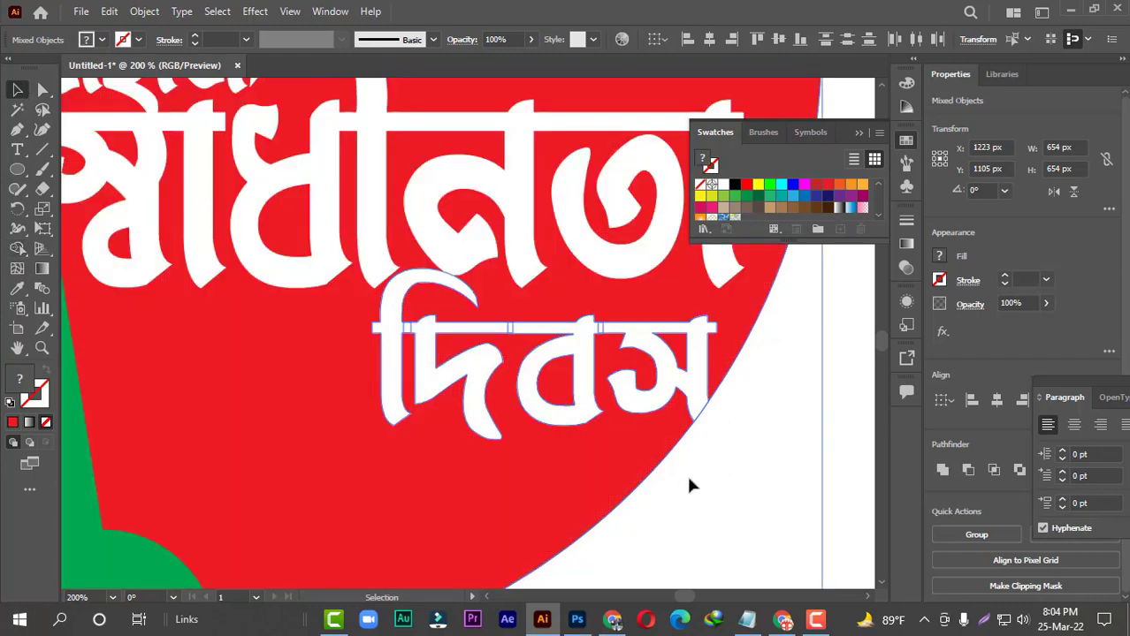
click(720, 482)
key(ctrl+minus)
key(ctrl+minus)
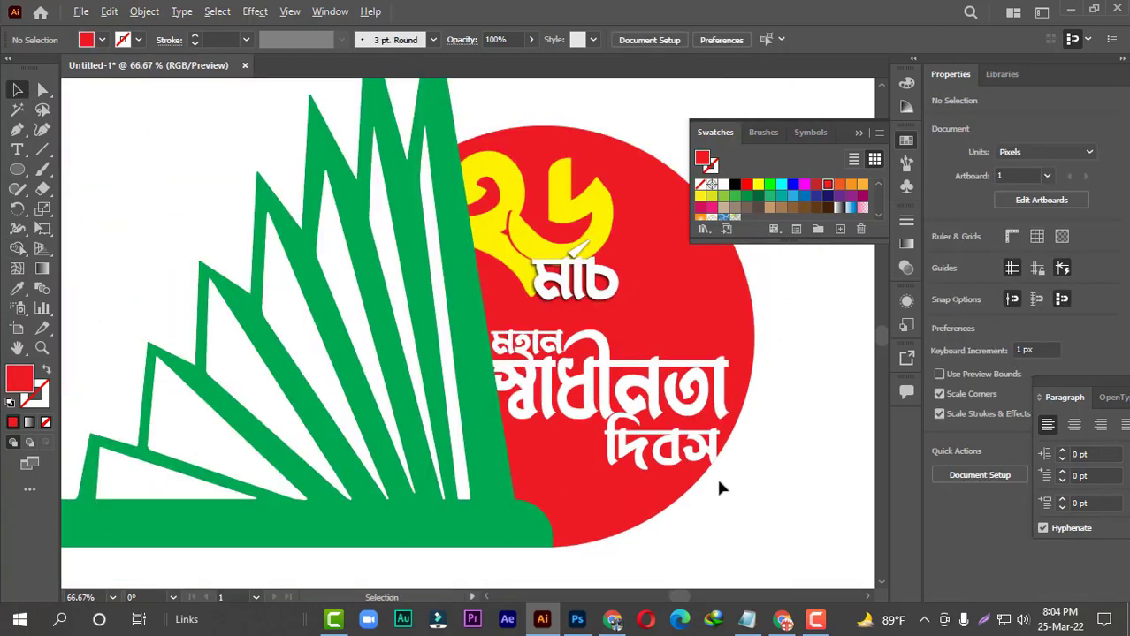
key(ctrl+0)
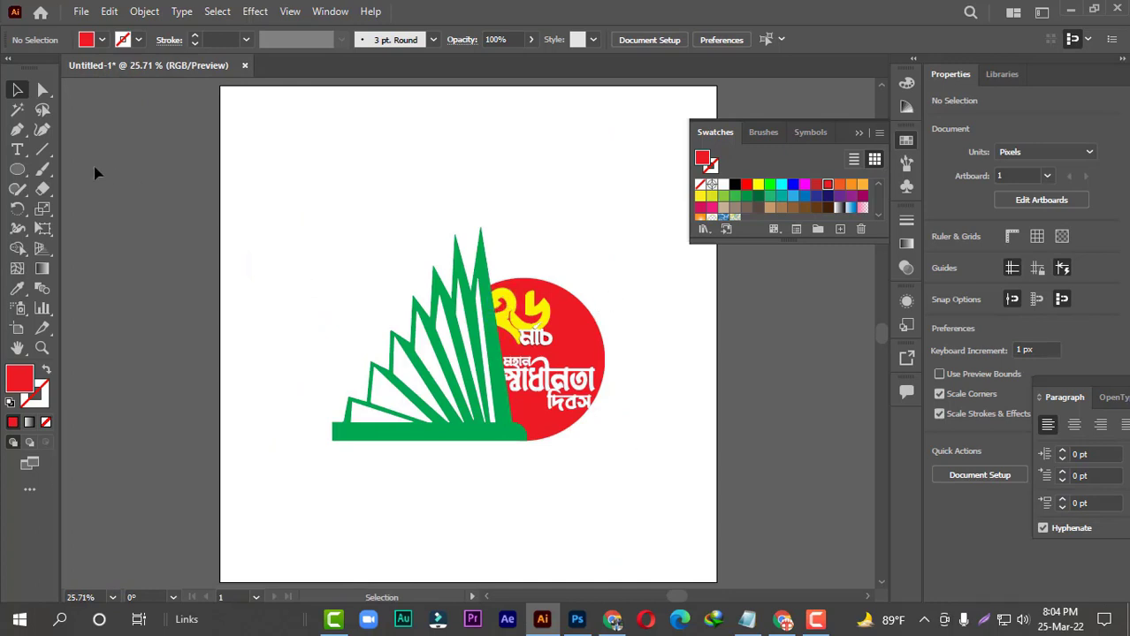
scroll(557, 311, up, 2)
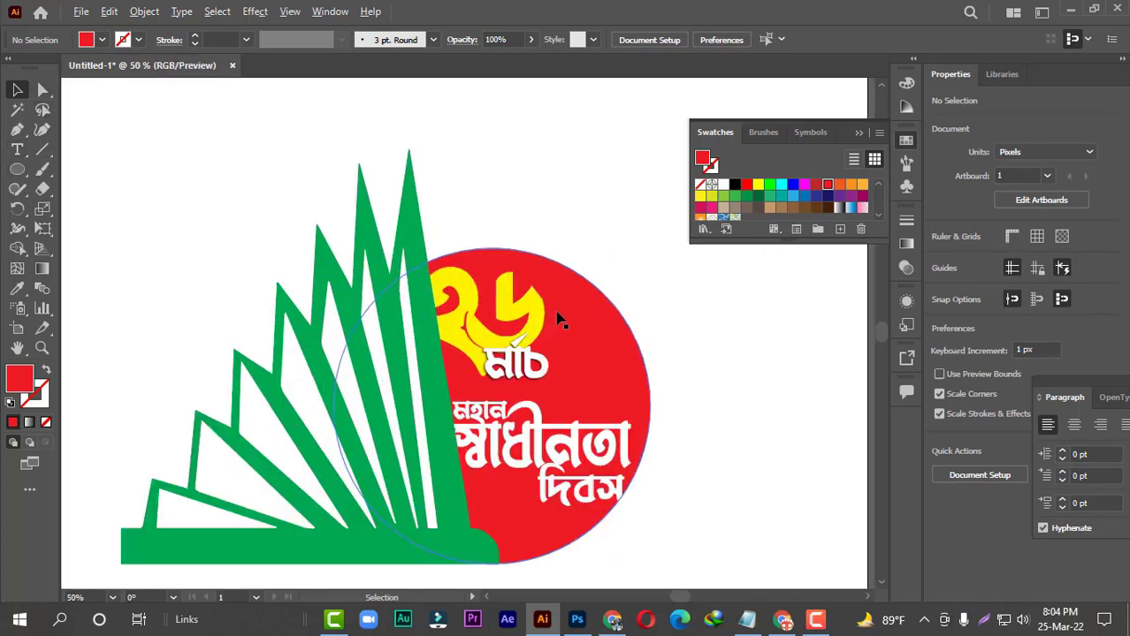
Step: Fill the white word স্বাধীনতা with the yellow sampled from the ৬ numeral using the Eyedropper
scroll(557, 320, up, 1)
click(512, 308)
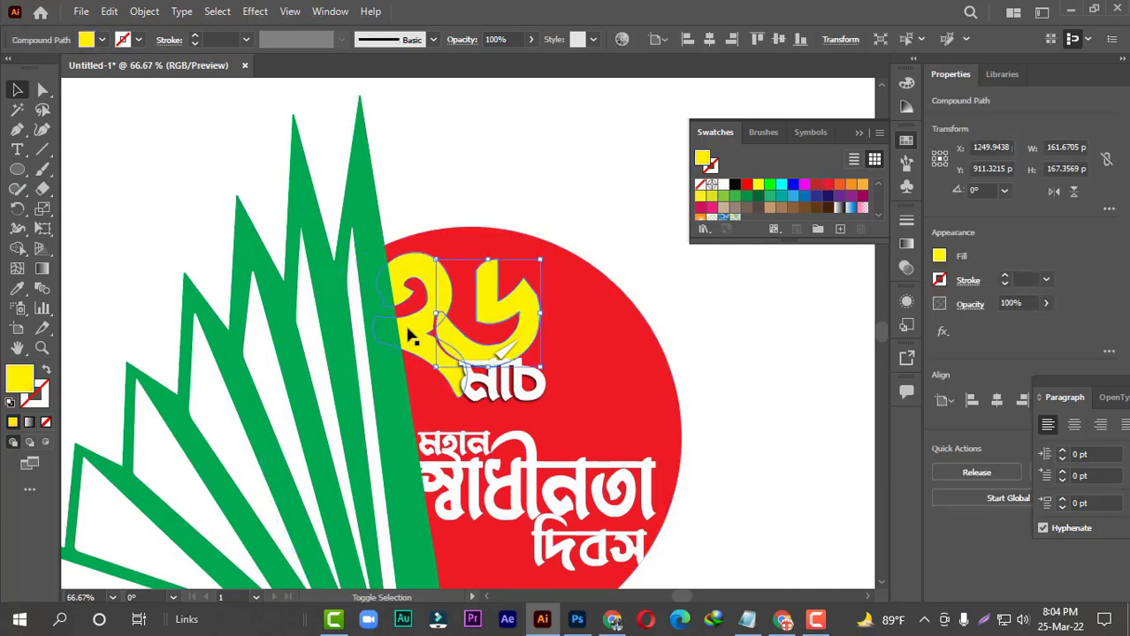
click(567, 470)
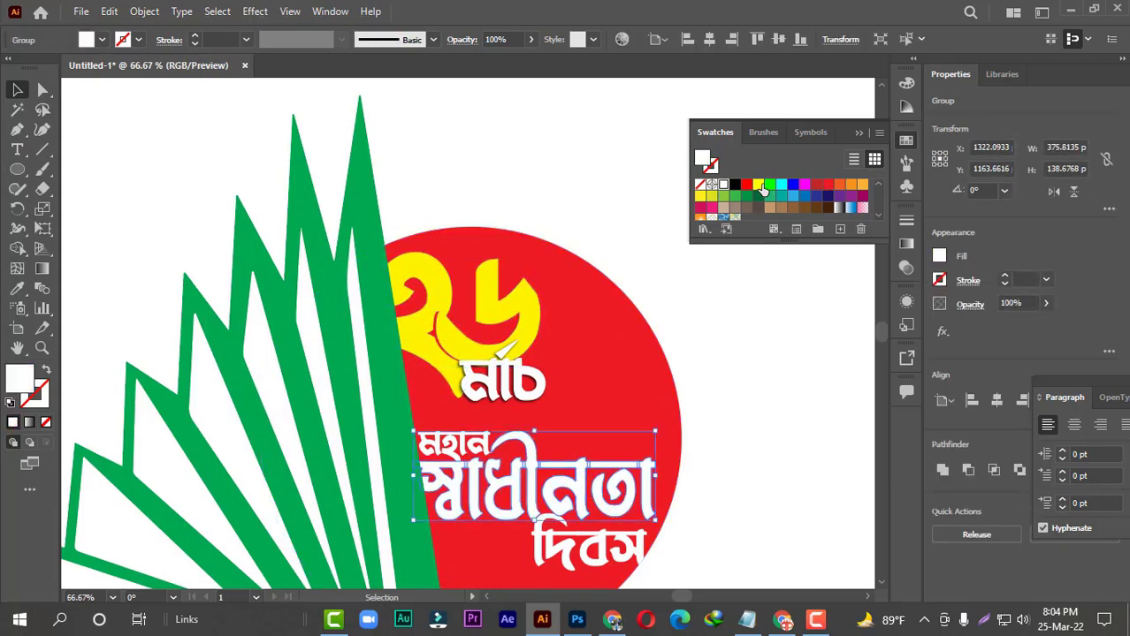
key(i)
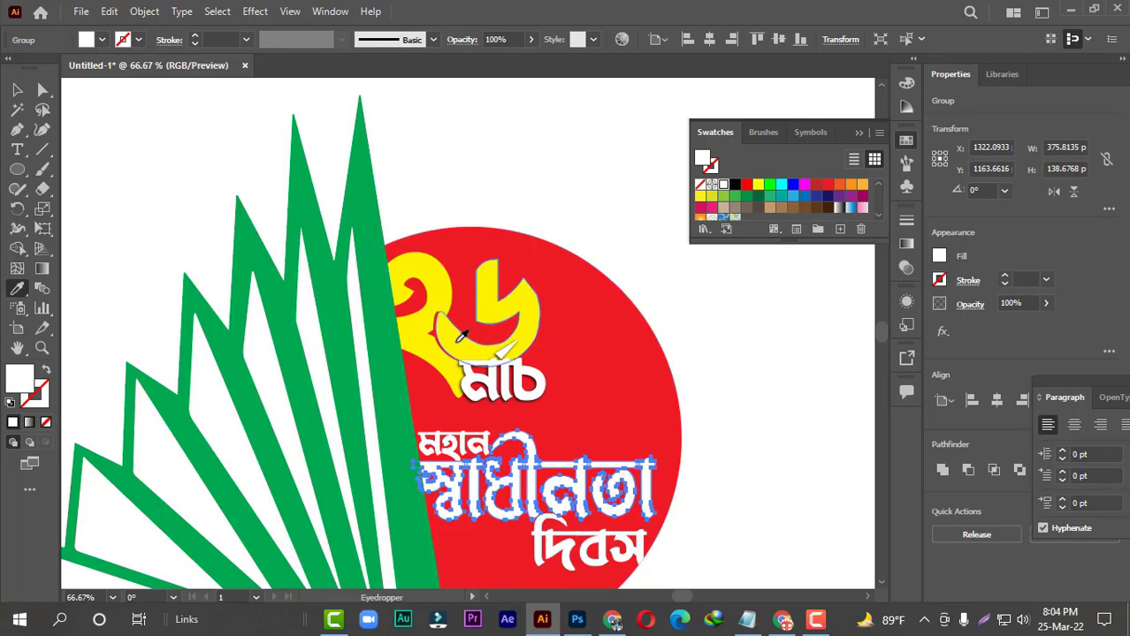
click(457, 339)
click(18, 90)
click(217, 183)
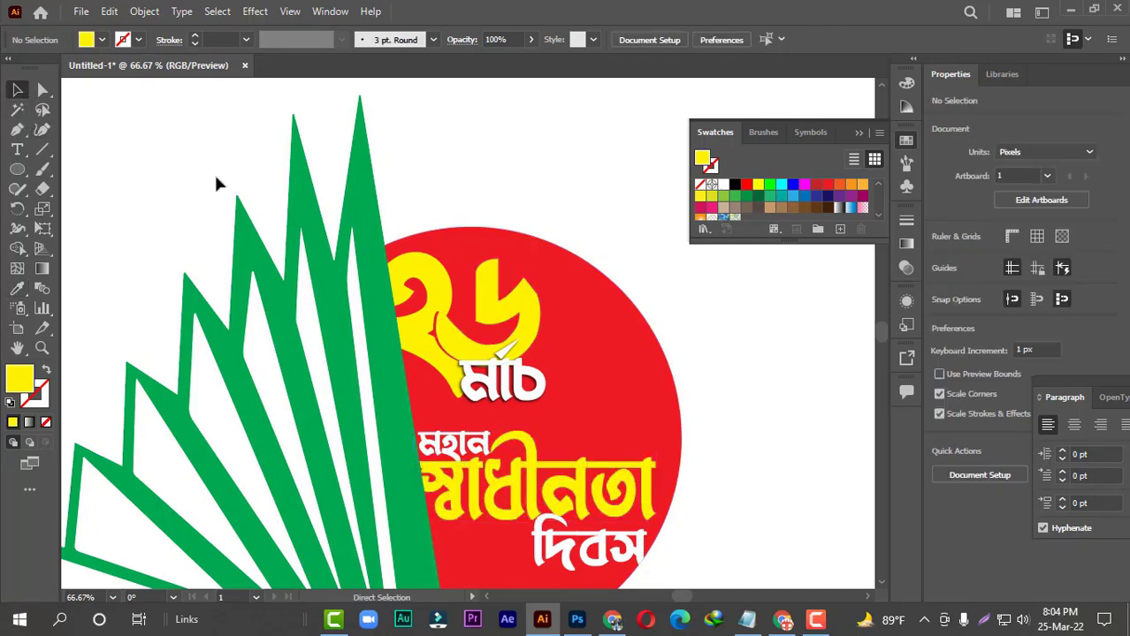
Step: Select the monument, the red circle and all lettering, and combine them into one group
key(ctrl+0)
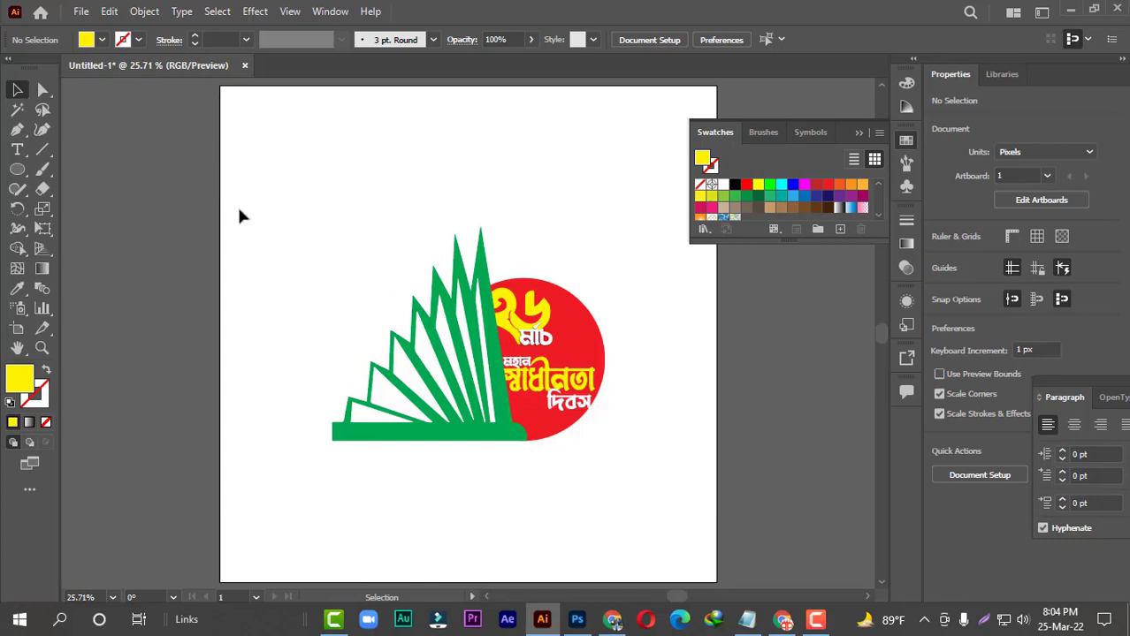
drag(239, 210, 619, 517)
right_click(519, 321)
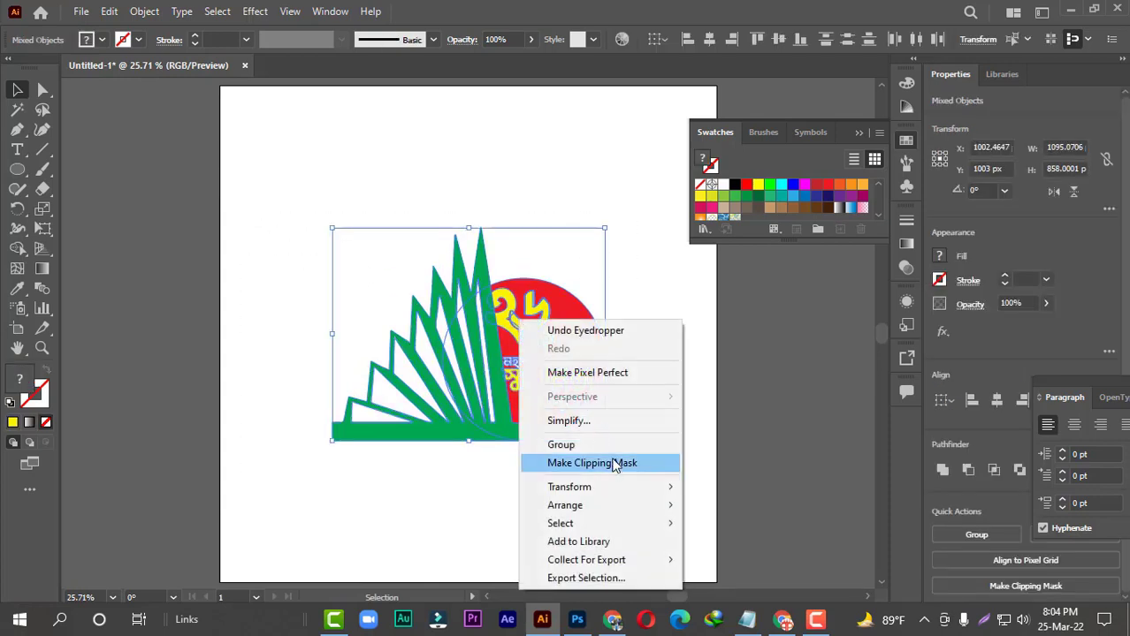
click(581, 449)
click(547, 449)
click(561, 369)
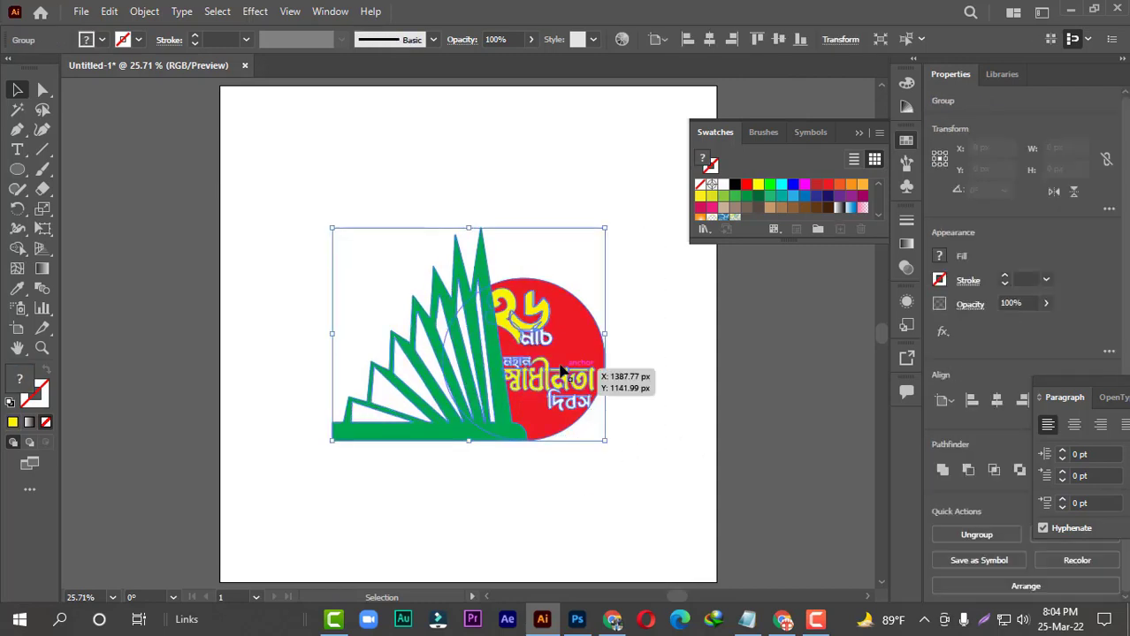
right_click(561, 369)
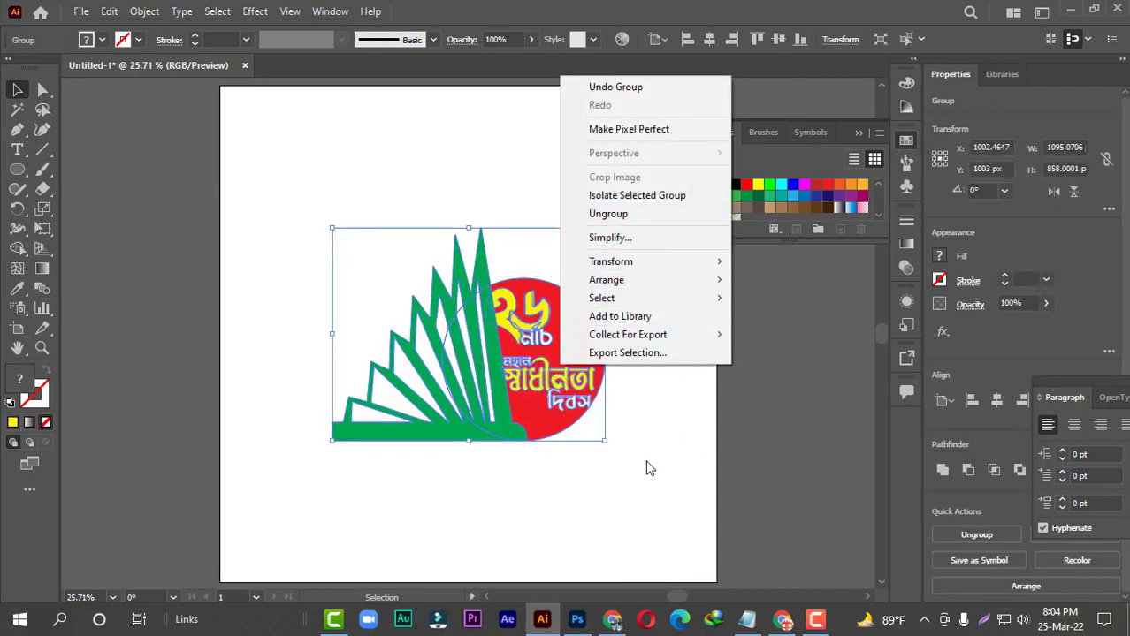
click(650, 468)
Step: Centre the grouped artwork horizontally on the artboard and move it up to free space beneath the monument
click(574, 335)
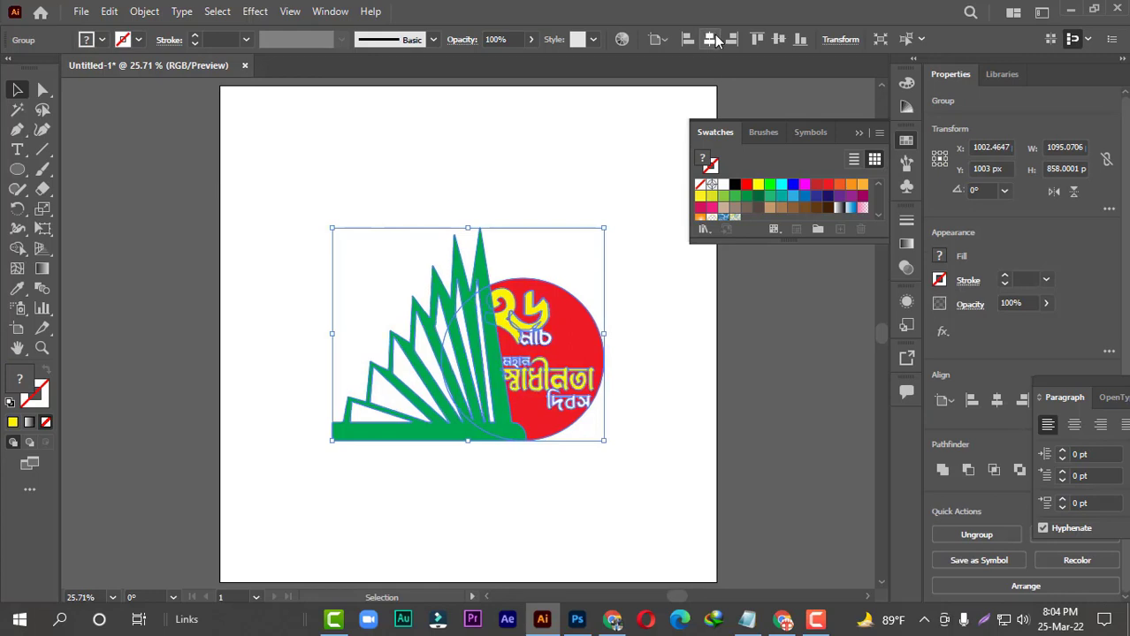
click(447, 177)
click(530, 354)
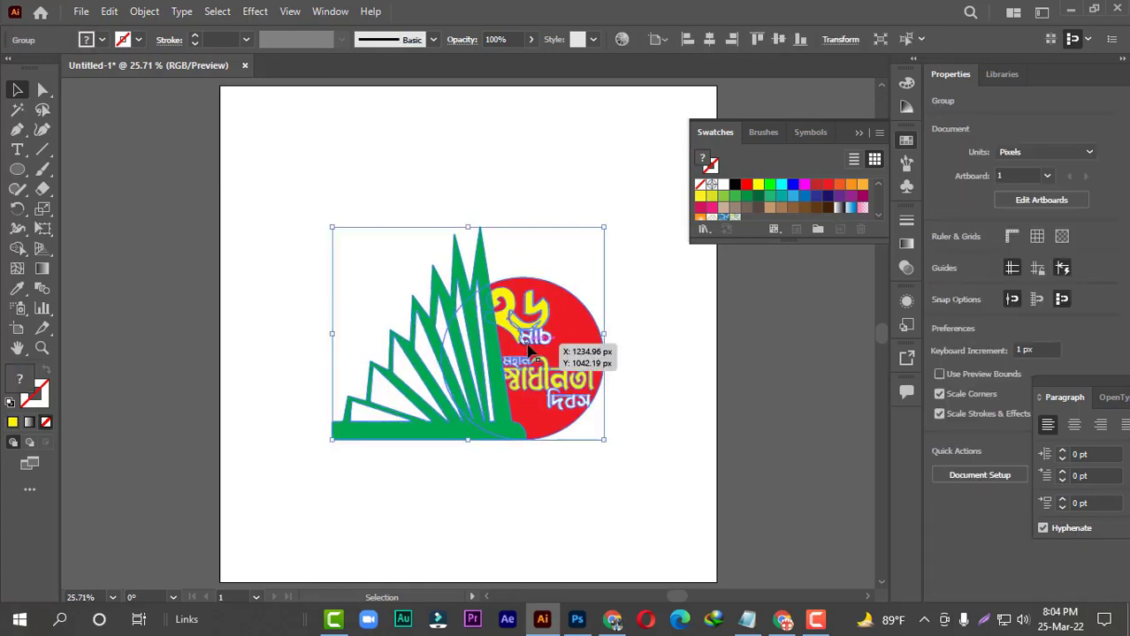
mouse_move(601, 438)
mouse_down()
mouse_move(613, 452)
mouse_move(605, 442)
mouse_up()
drag(564, 401, 560, 355)
click(565, 435)
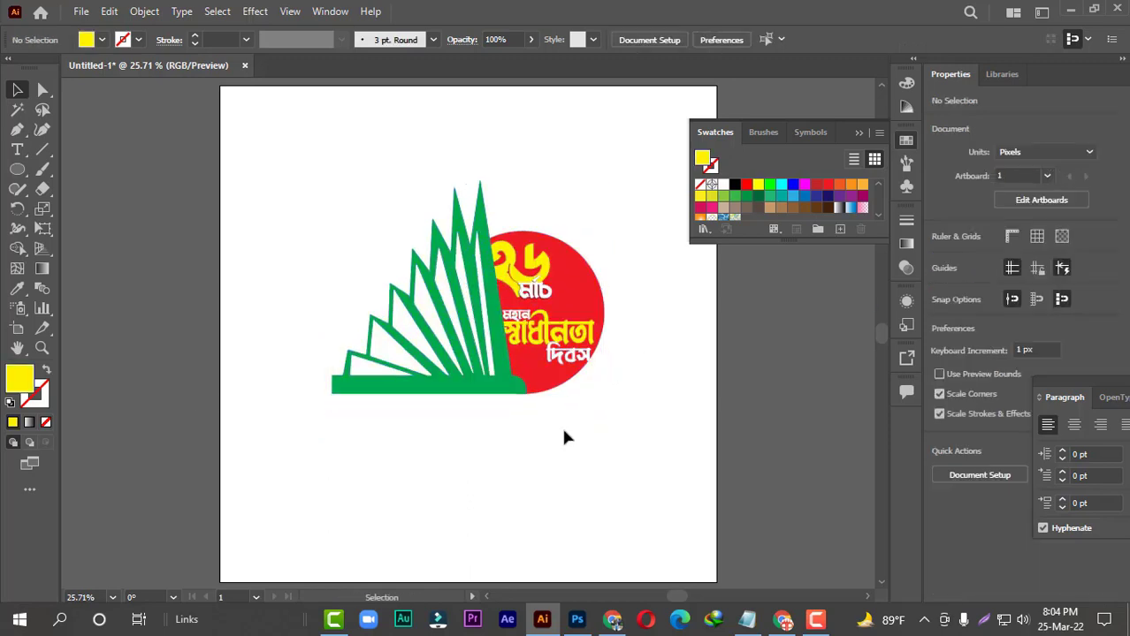
key(space)
drag(514, 431, 493, 434)
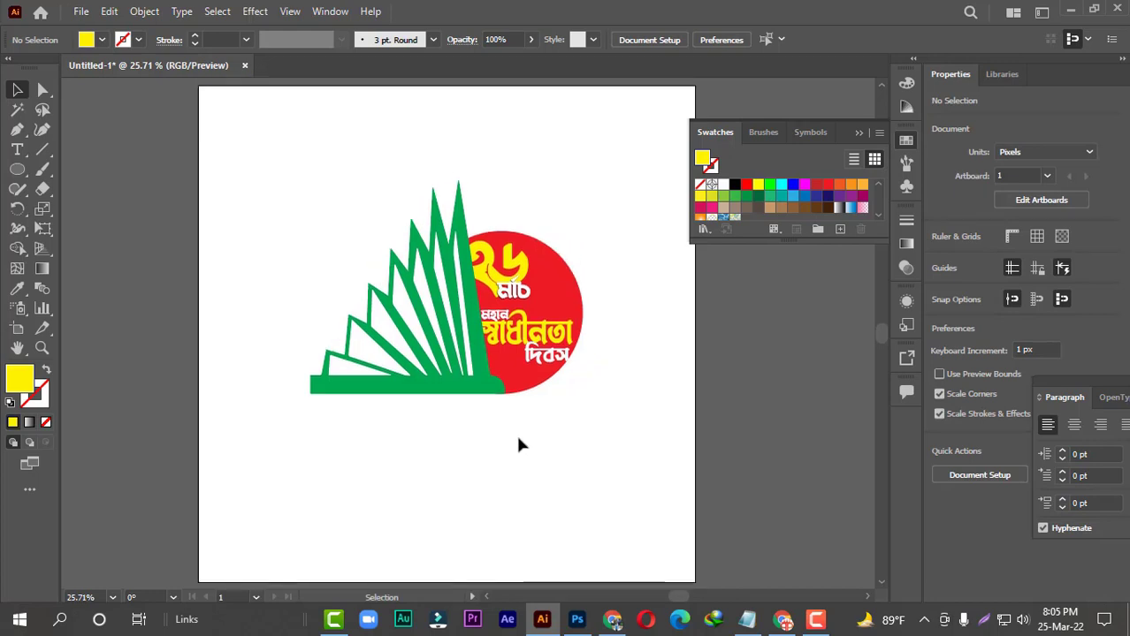
scroll(518, 437, up, 1)
scroll(518, 437, down, 1)
scroll(518, 438, left, 1)
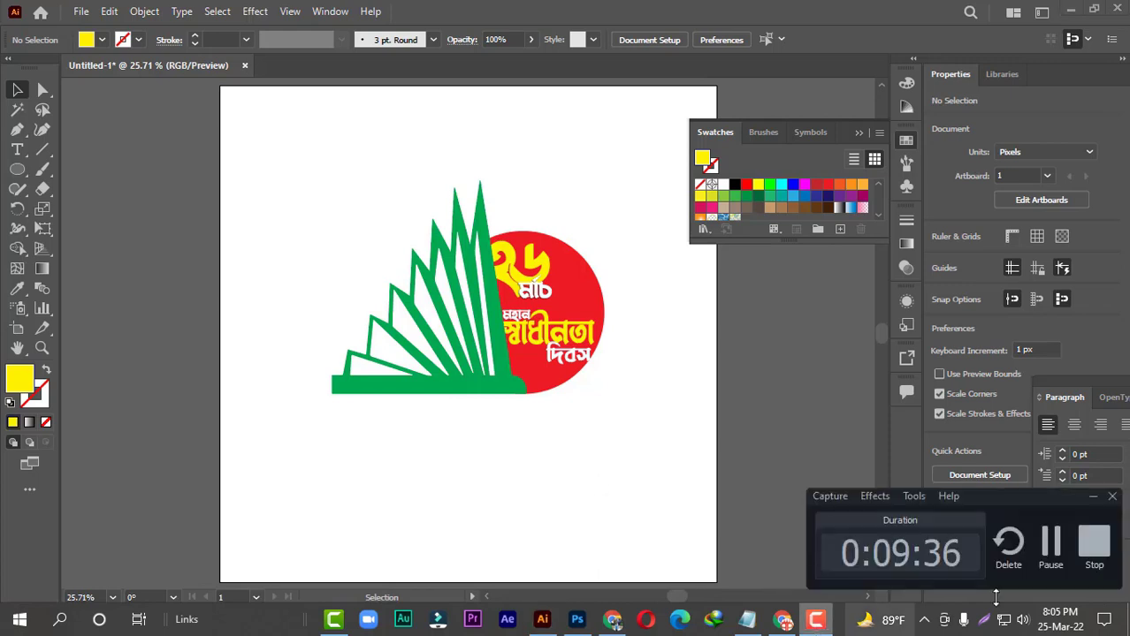
click(1052, 541)
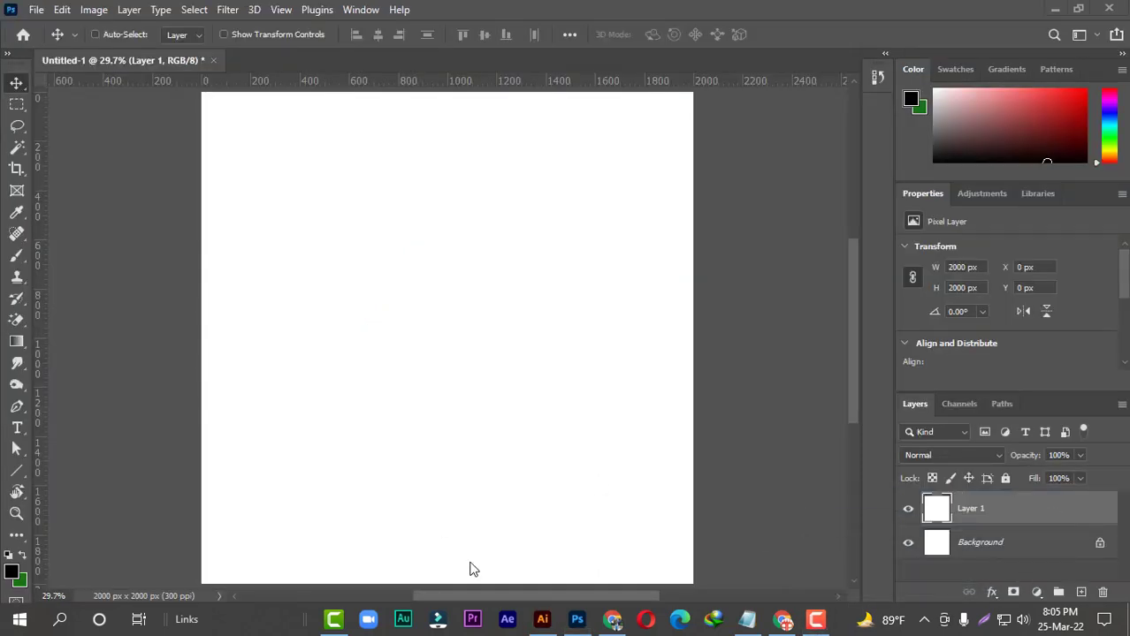
click(542, 619)
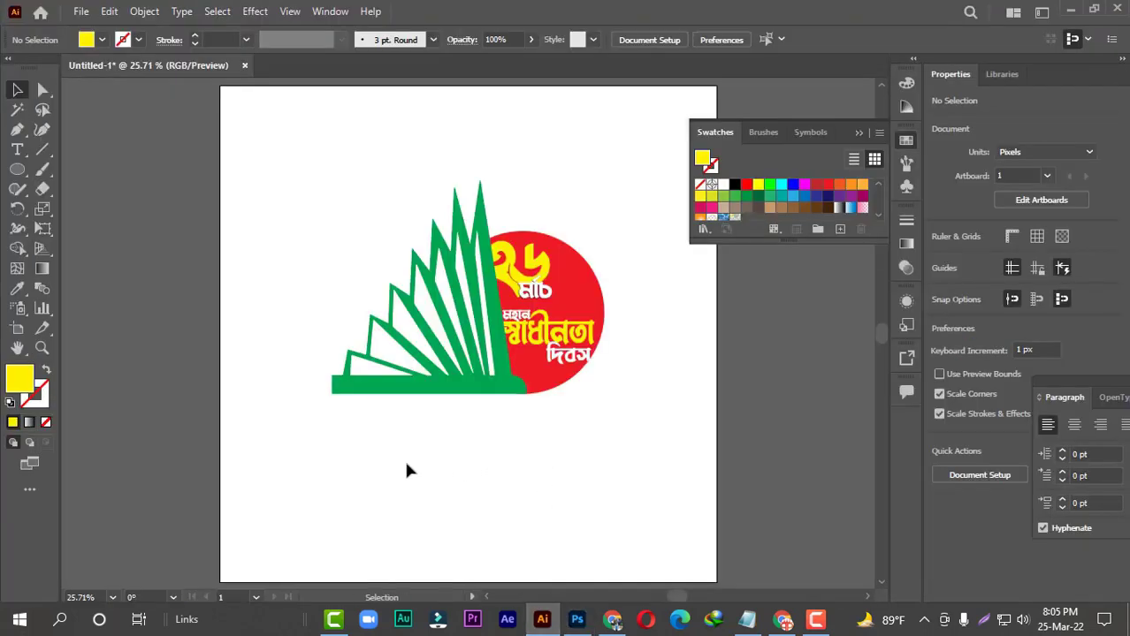
Step: Add a line of point text below the monument and scale it up to about 179 pt
click(17, 150)
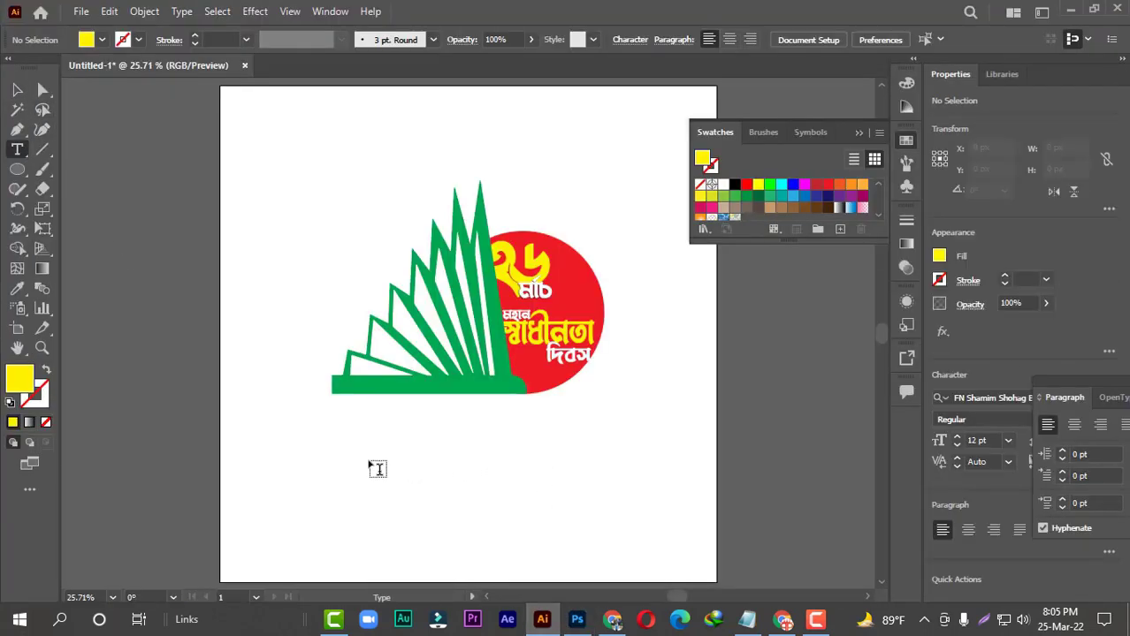
click(371, 451)
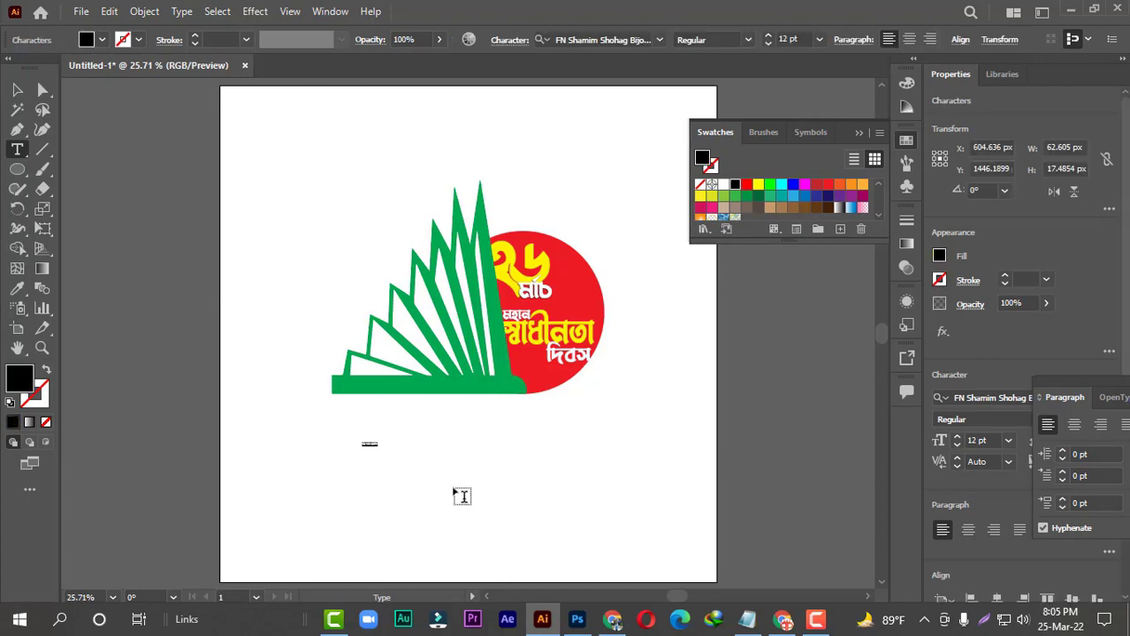
click(17, 89)
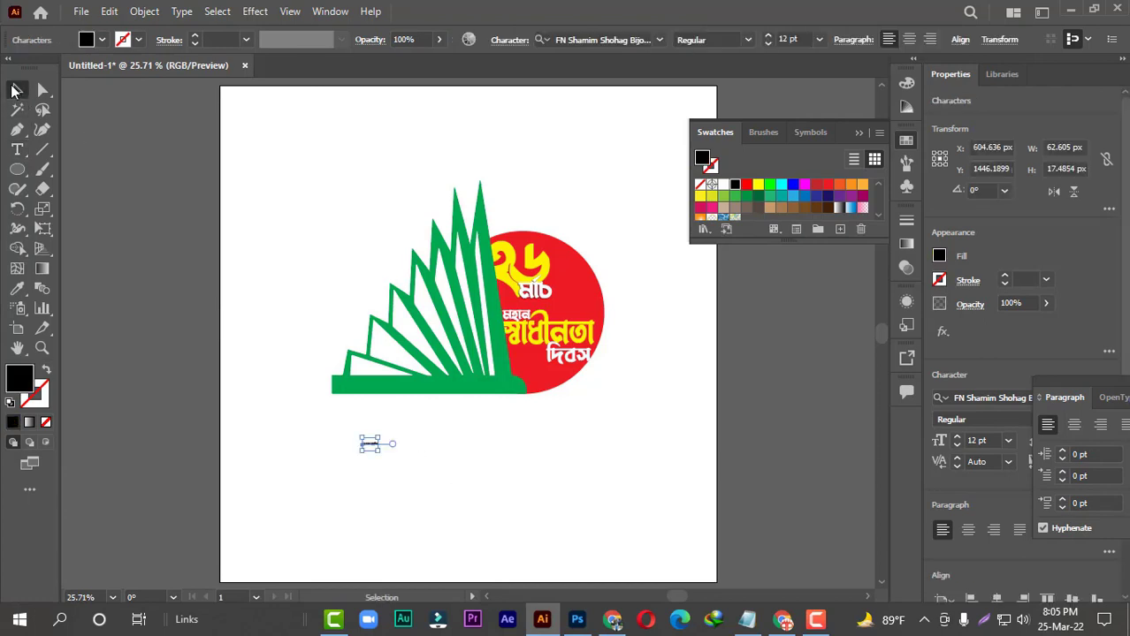
drag(379, 452, 594, 508)
drag(557, 477, 555, 461)
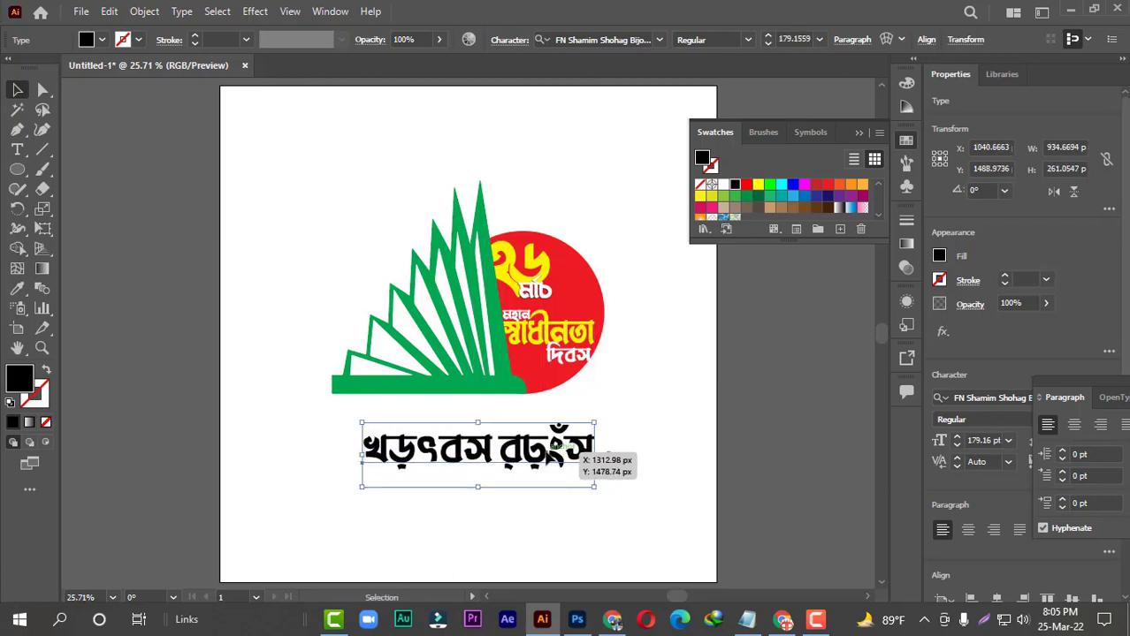
Step: Replace the text line below the monument with the words যাদের মহান
triple_click(556, 467)
text(যা)
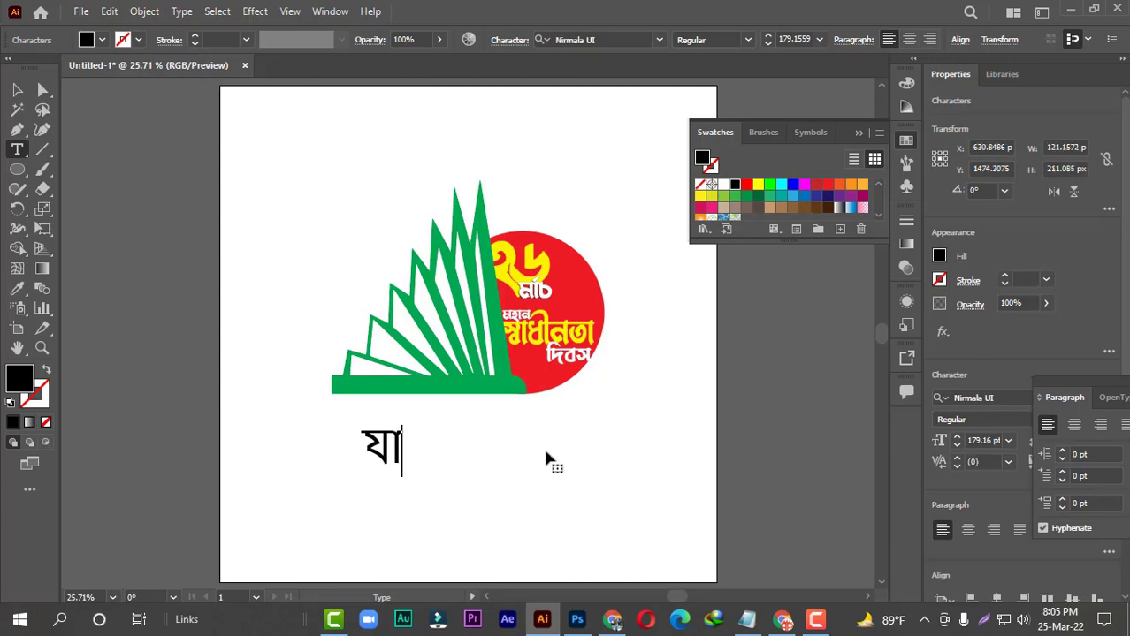
text(দের ম)
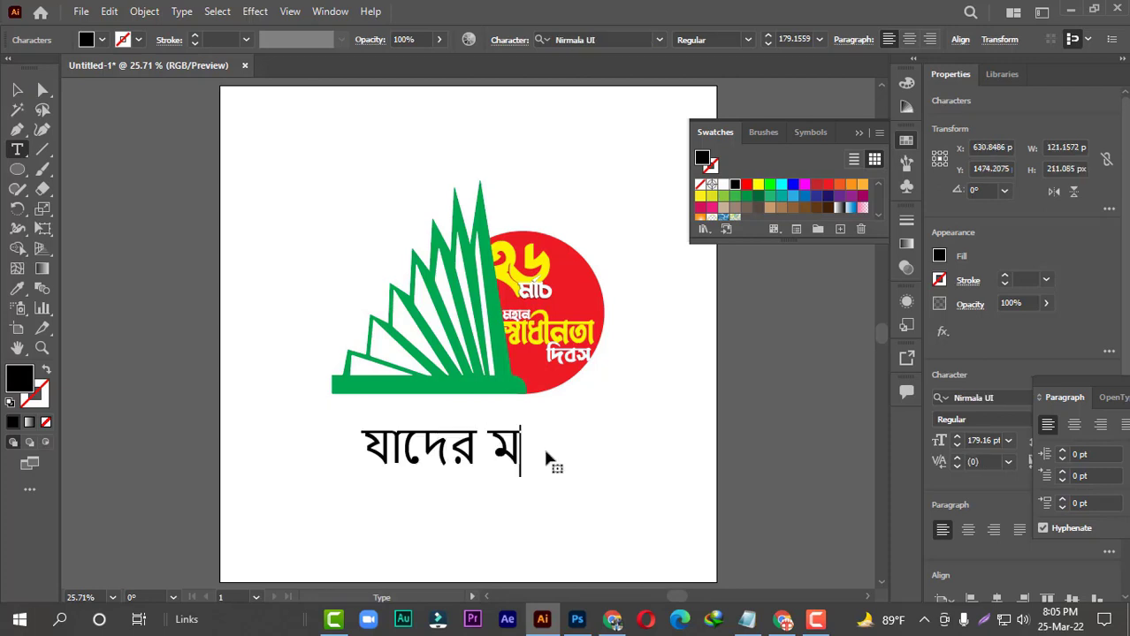
text(হান)
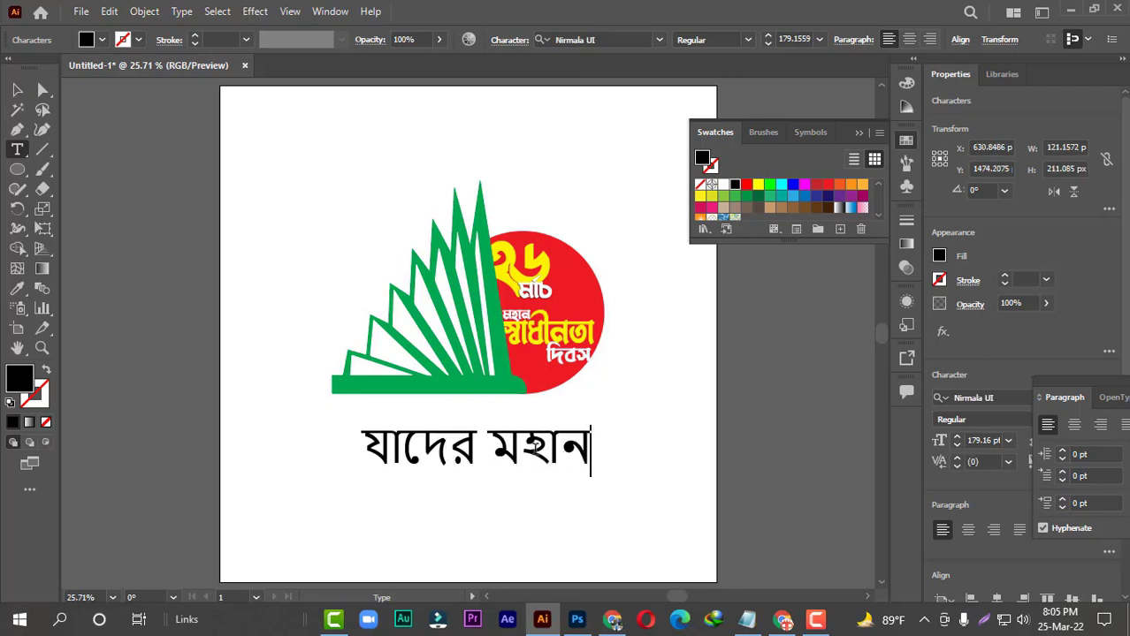
key(Escape)
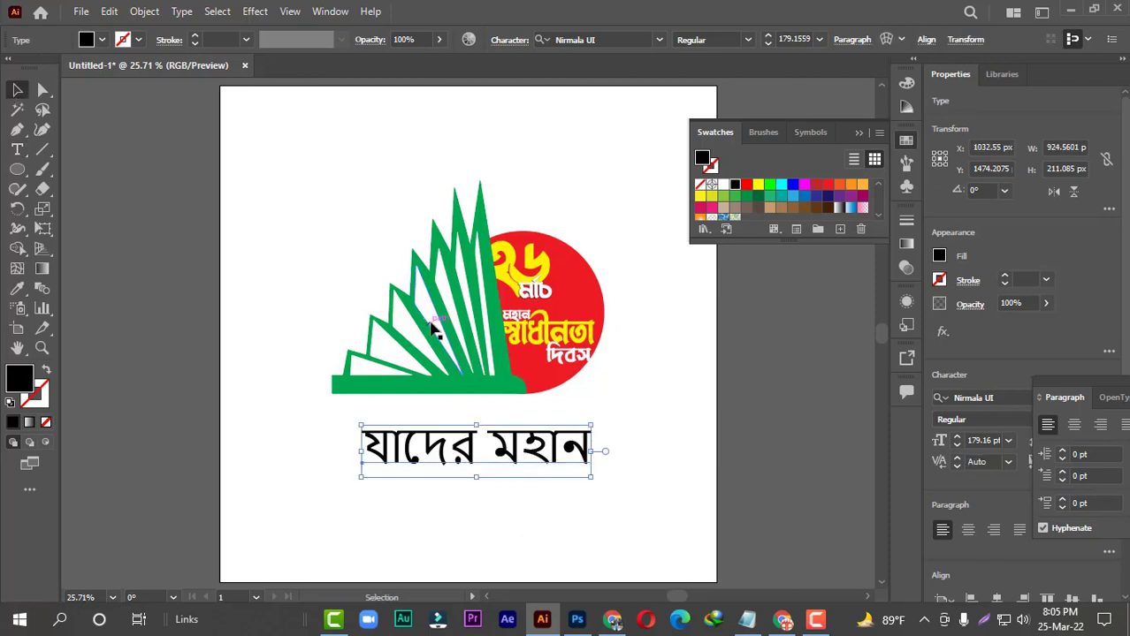
Step: Search the fonts for "kong" and try to apply KongshoMJ Bold to the যাদের মহান line
click(575, 41)
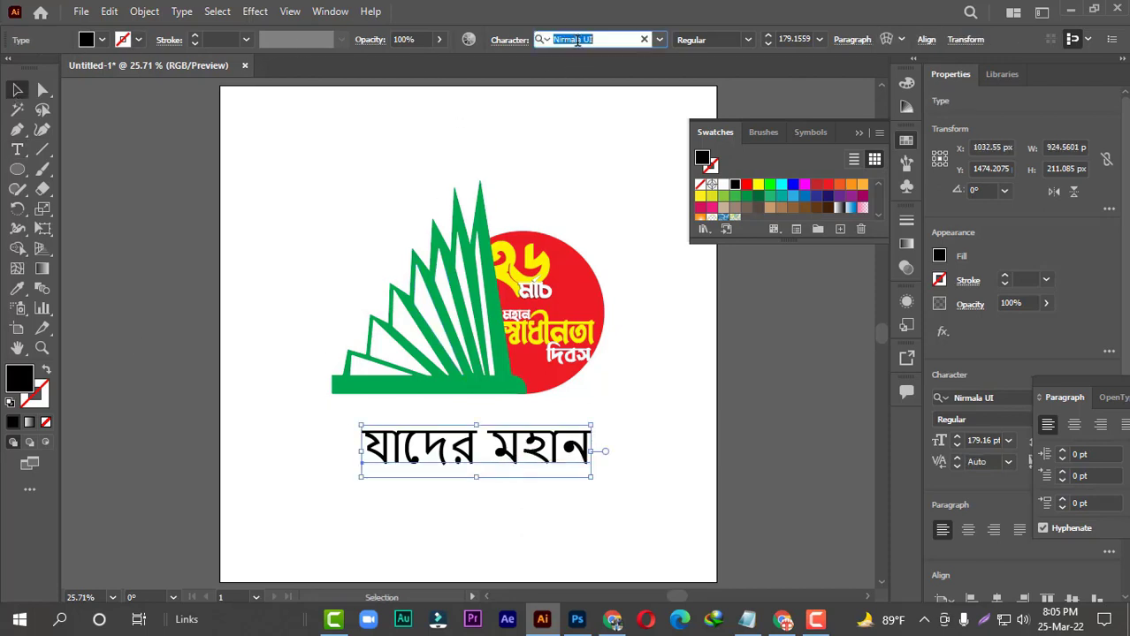
text(তগ)
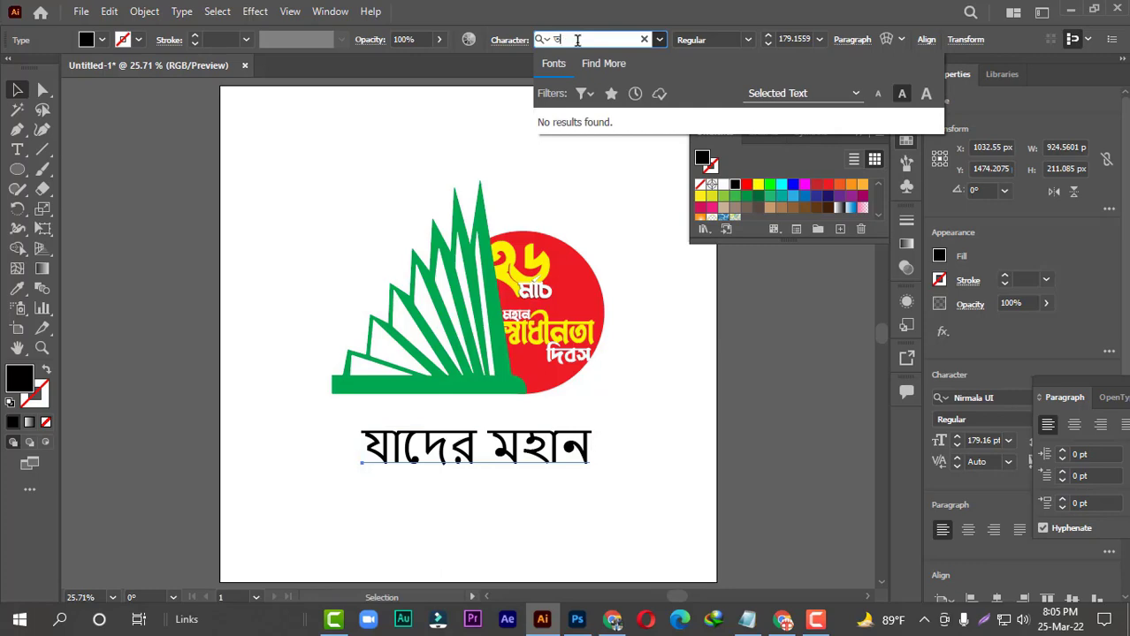
key(BackSpace)
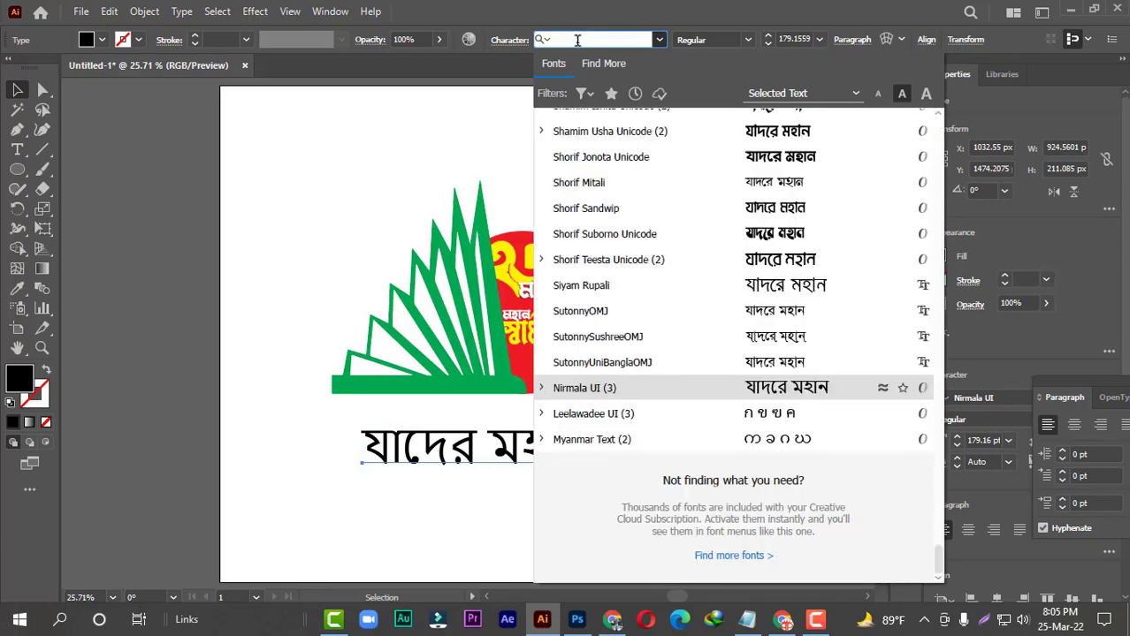
text(kong)
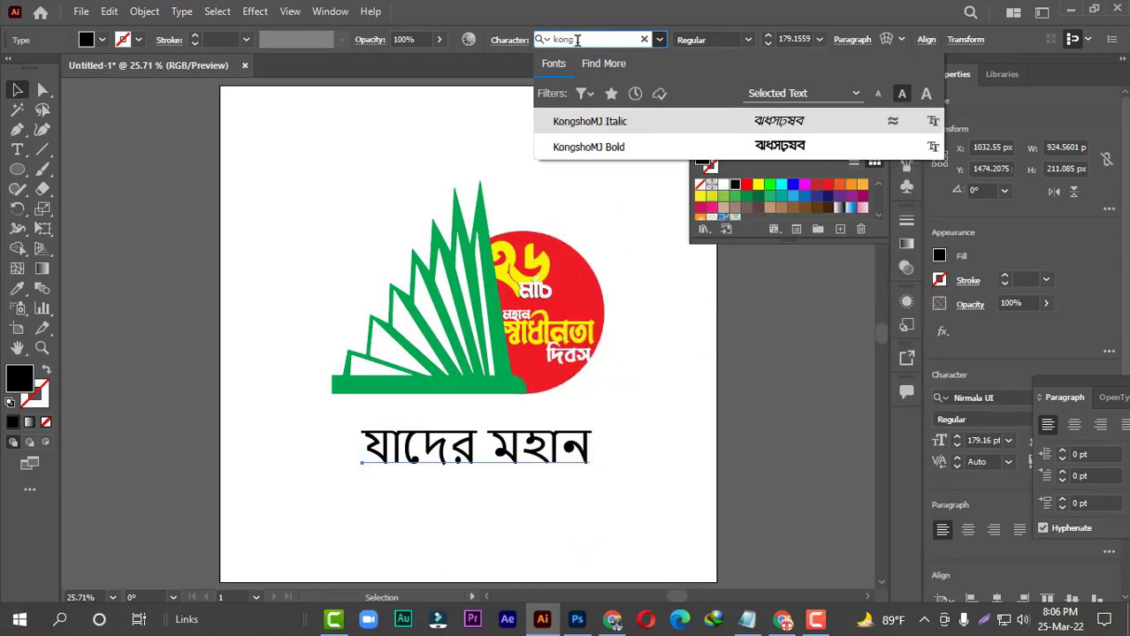
click(628, 146)
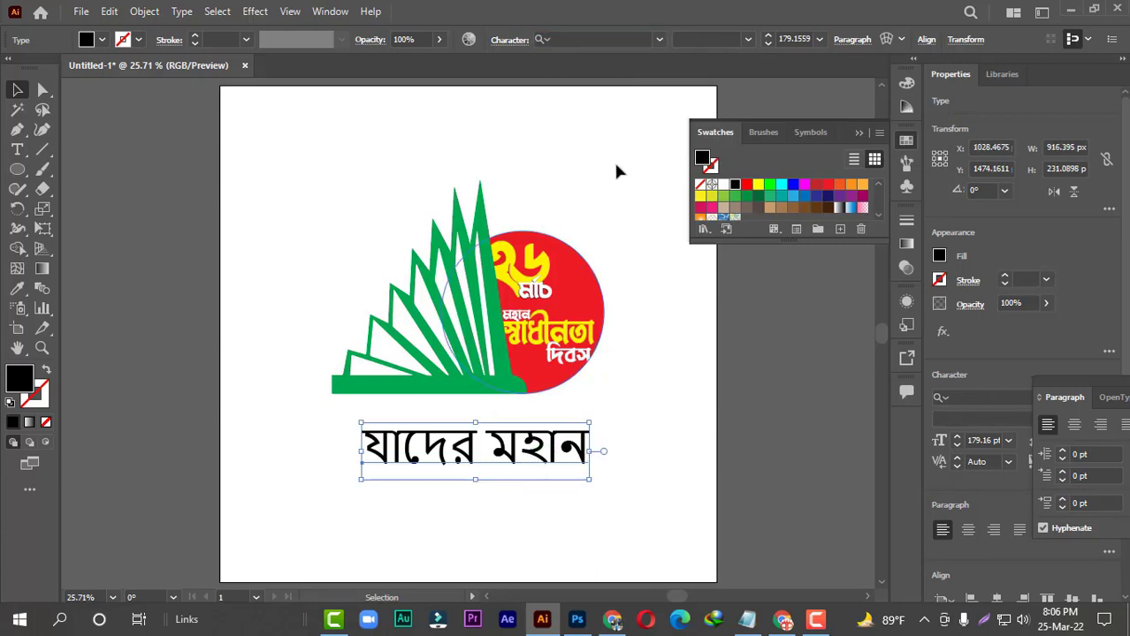
Step: Look through the font styles for the যাদের মহান line and try KongshoMJ Bold on it once more
triple_click(574, 442)
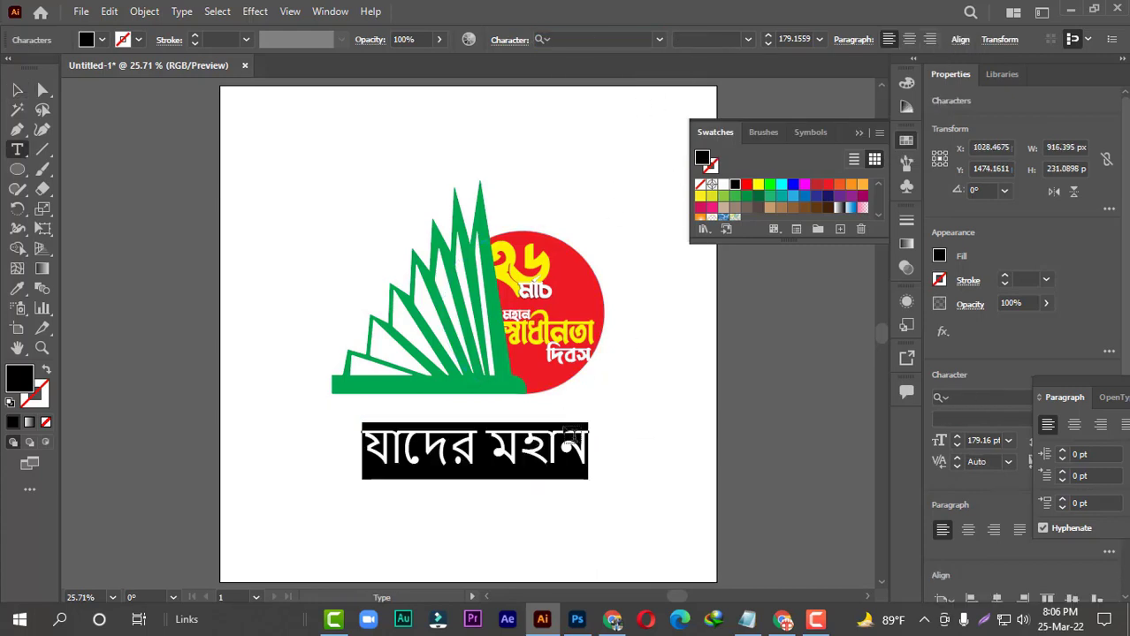
key(Escape)
click(748, 39)
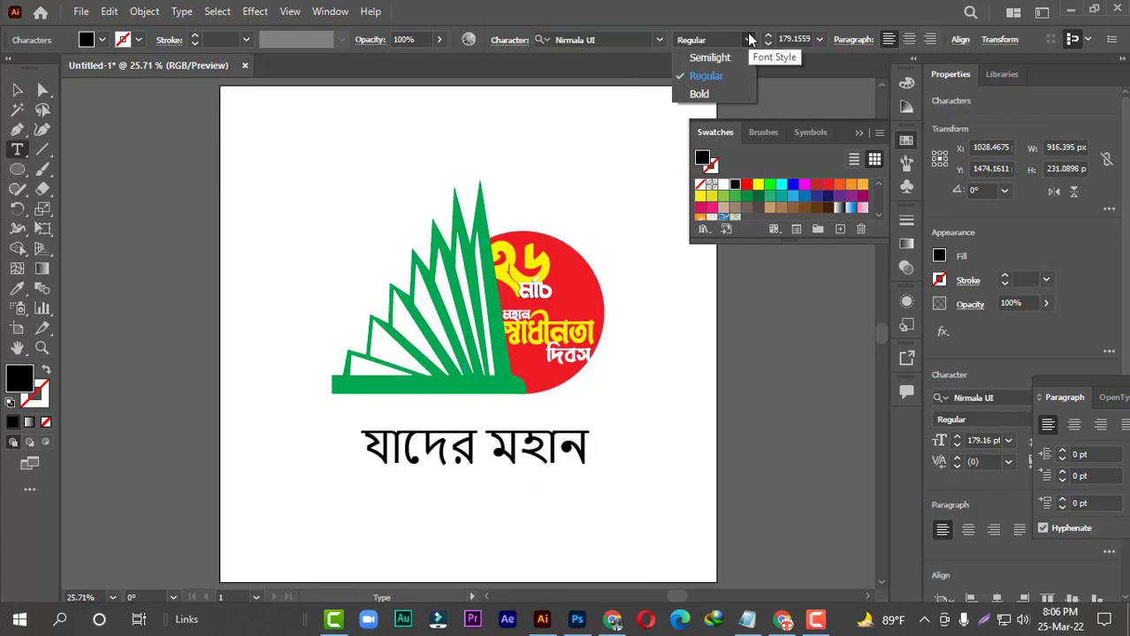
key(Escape)
key(Escape)
click(565, 38)
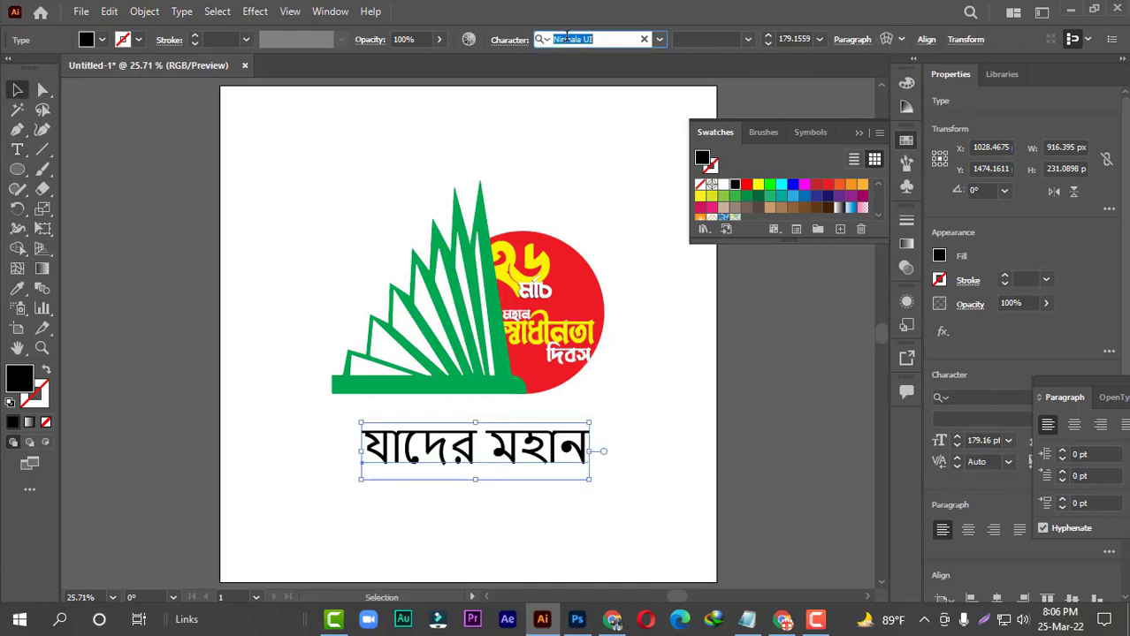
text(kong)
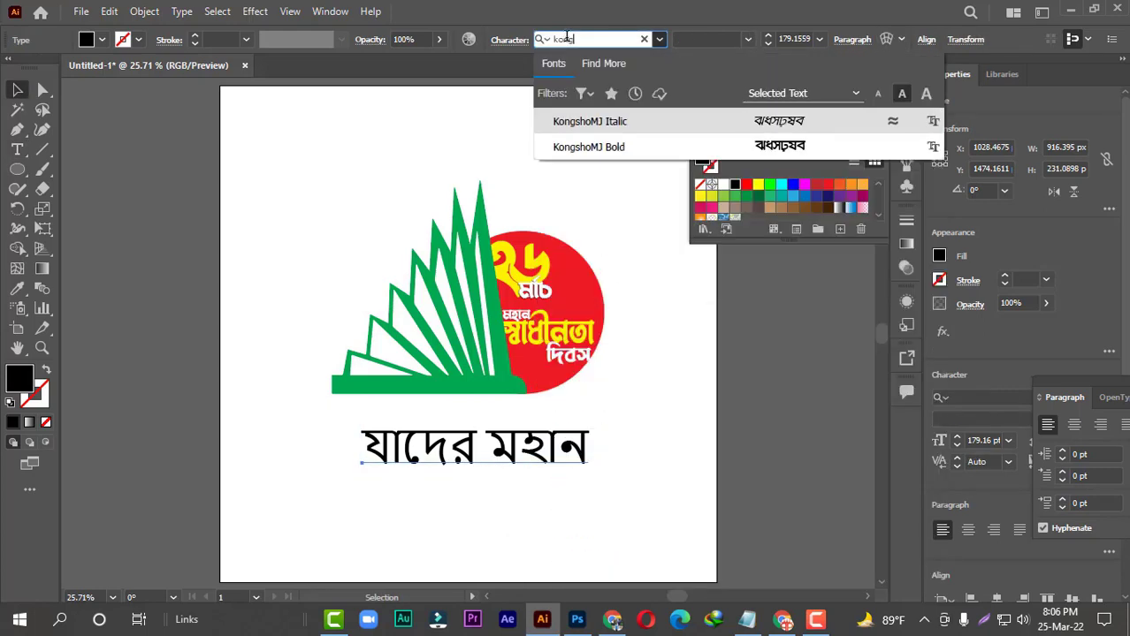
click(590, 147)
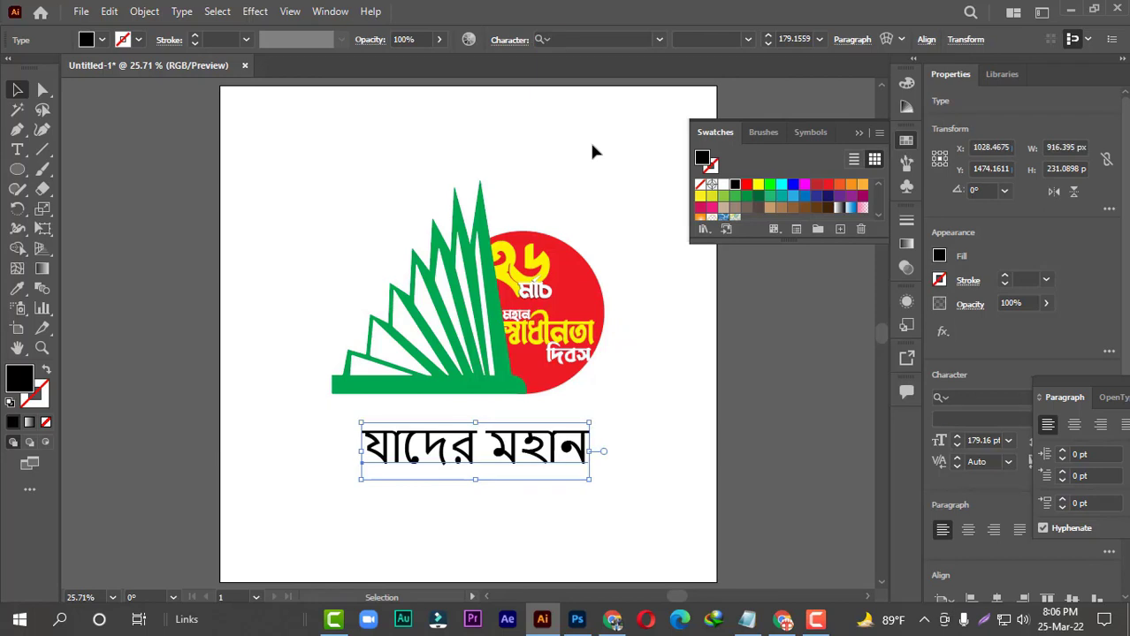
Step: Try to apply the Li Chitrok ANSI V1 font to the whole যাদের মহান line
double_click(535, 445)
key(ctrl+a)
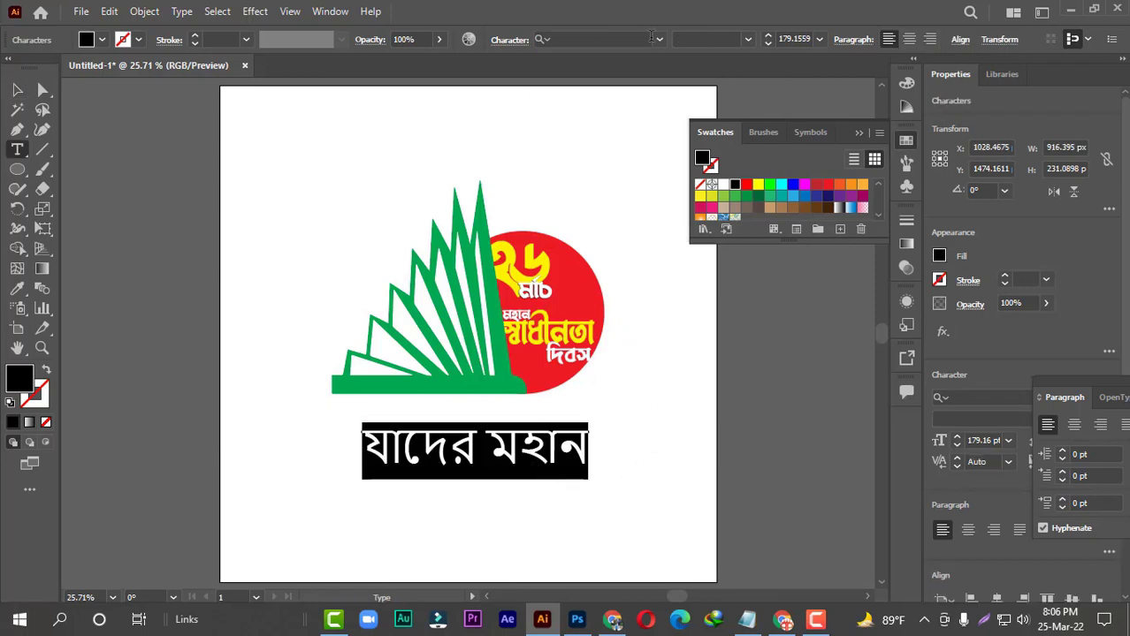
click(604, 39)
click(659, 40)
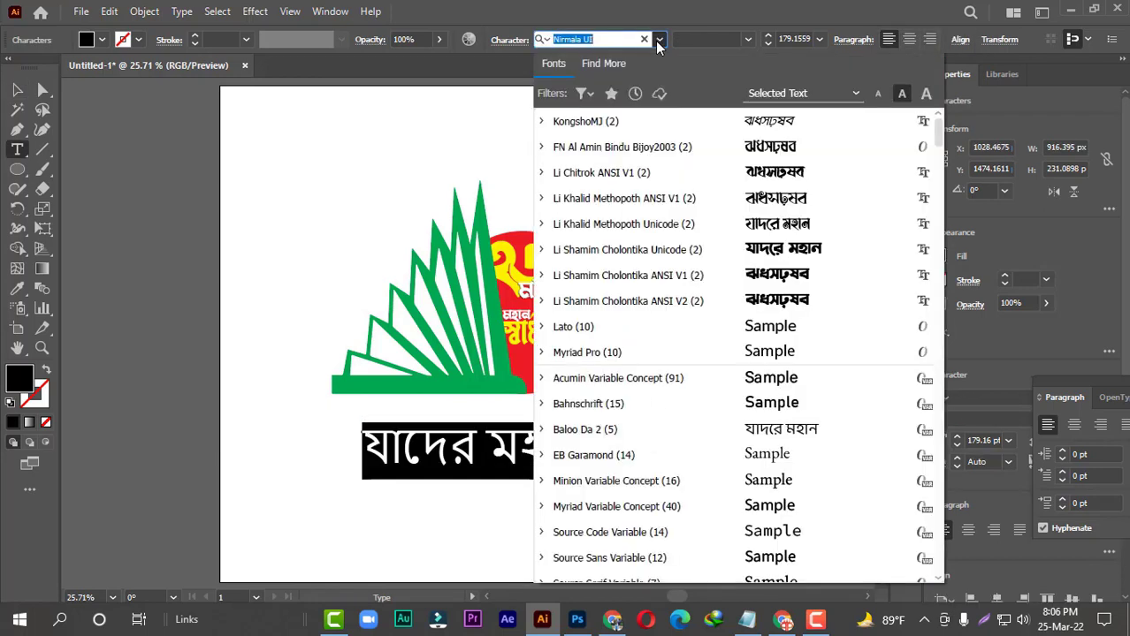
click(731, 175)
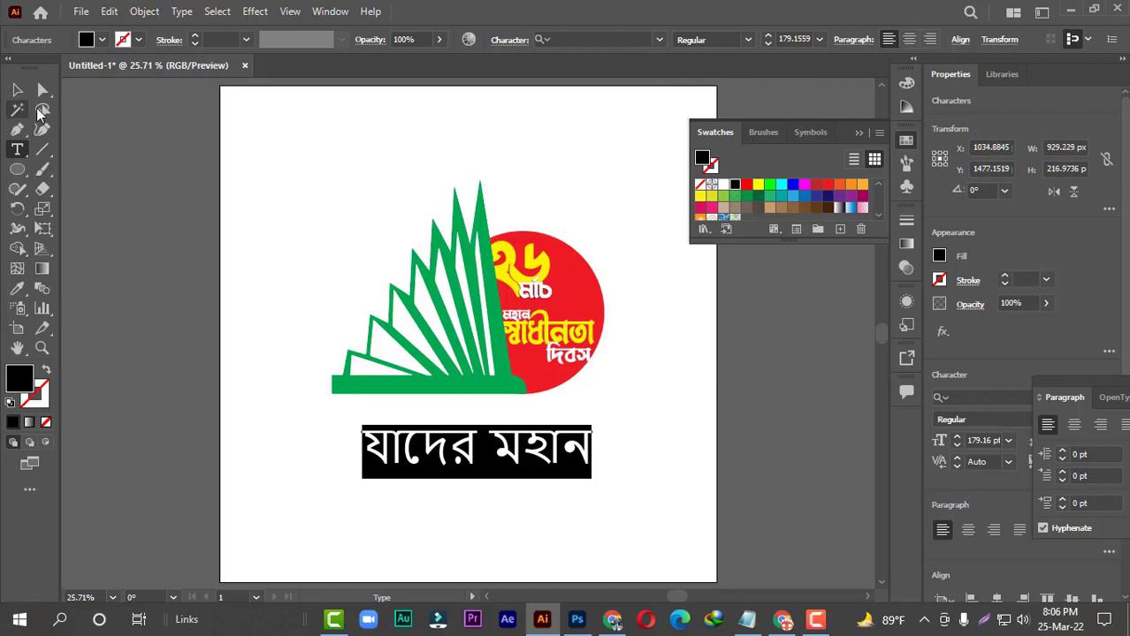
click(606, 478)
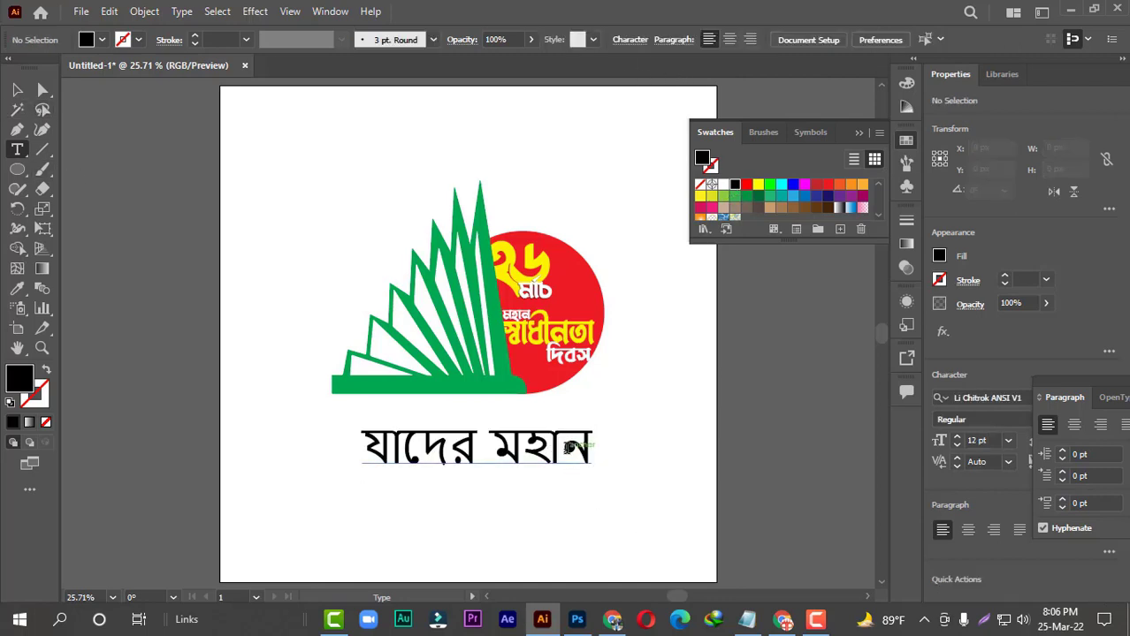
Step: Append the word আত্নত্যাগে to the যাদের মহান line and scale the text down to about 78 pt
click(569, 448)
key(Right)
text(gf)
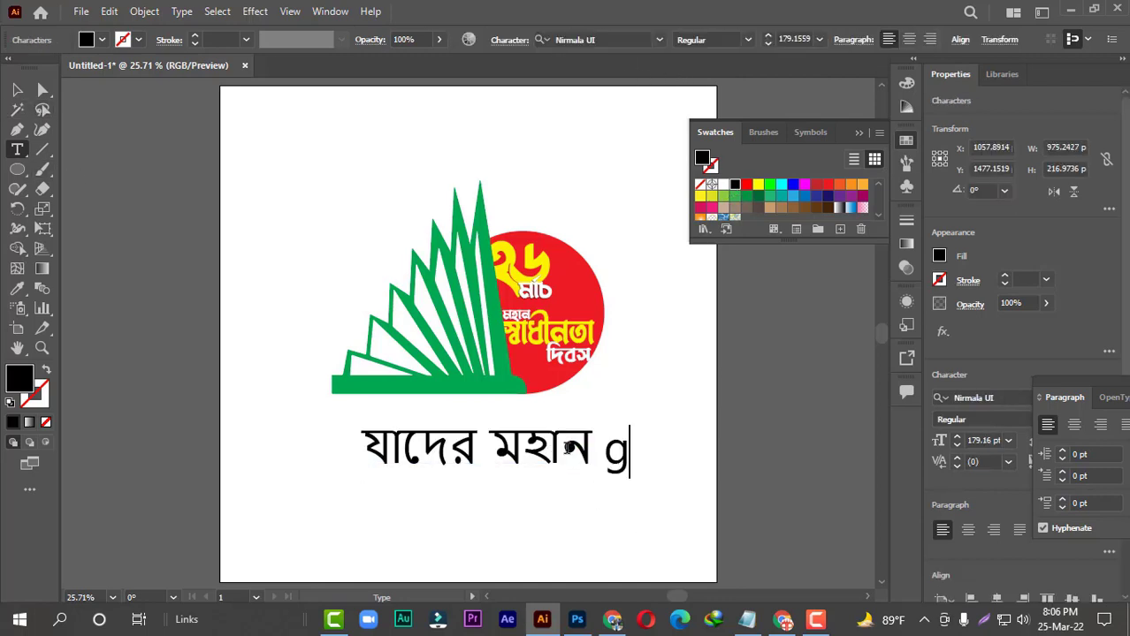
key(BackSpace)
key(BackSpace)
text(আত)
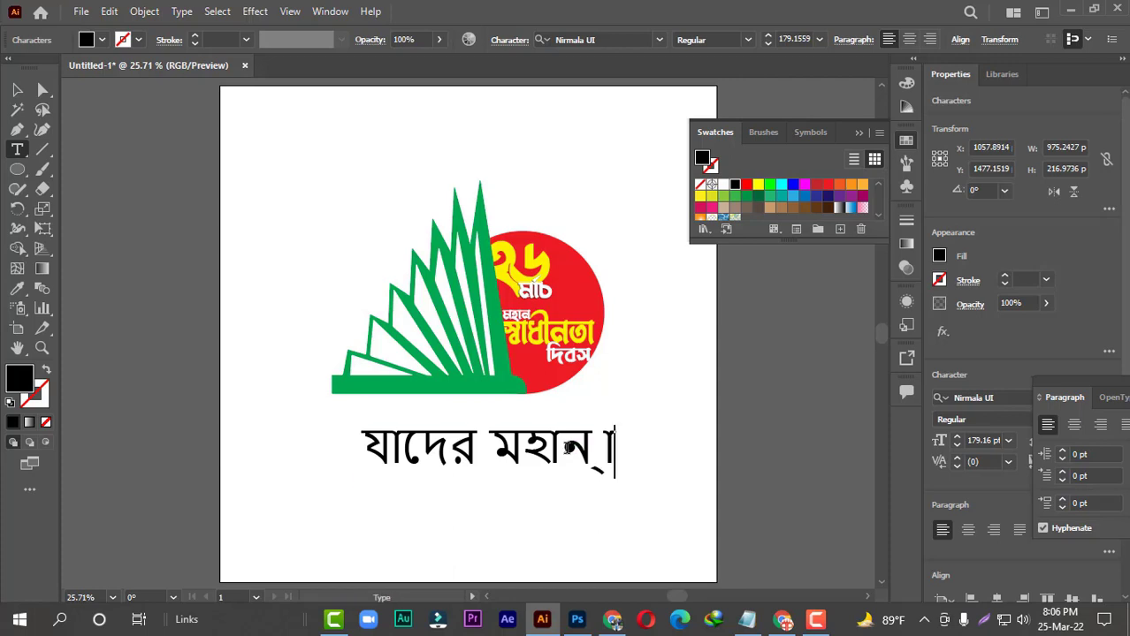
text(্মত্যাগে)
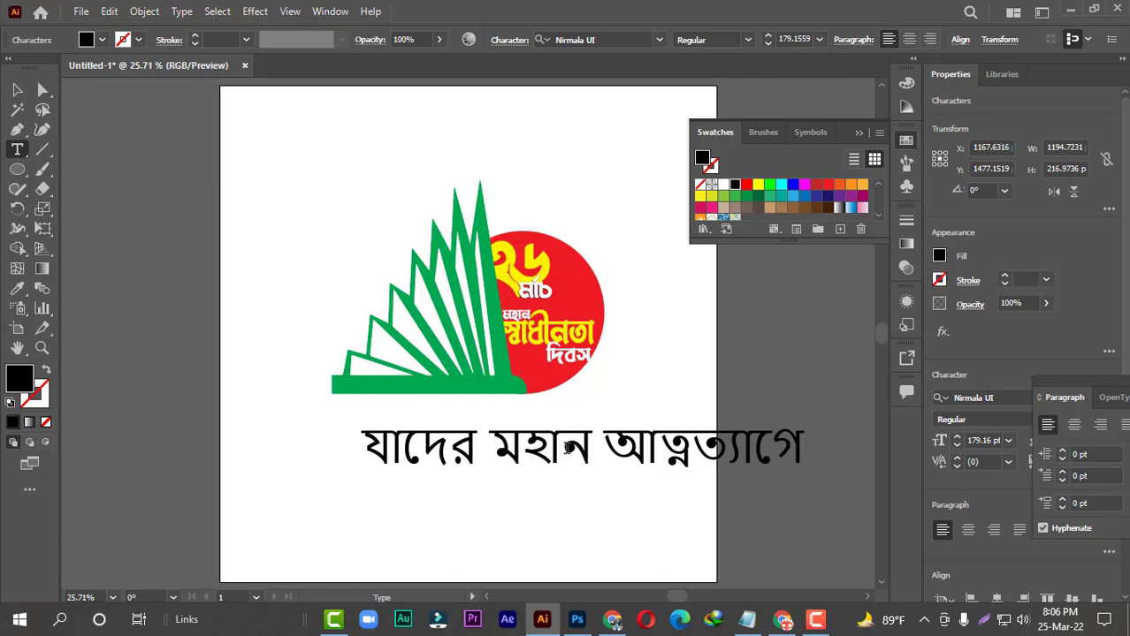
key(Escape)
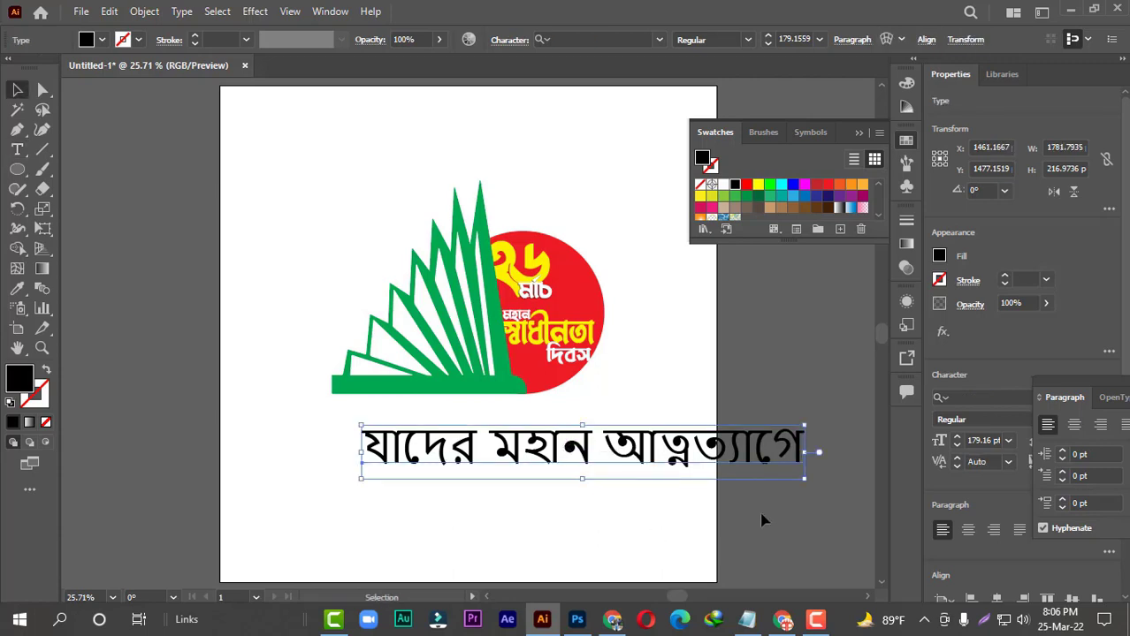
drag(802, 478, 534, 452)
Step: Continue the line with আমরা পেয়েছি স্বাধীনতা তাঁদের প্রতি রইলো বিনম্র শ্রদ্ধঅ and shift it leftward below the monument
key(t)
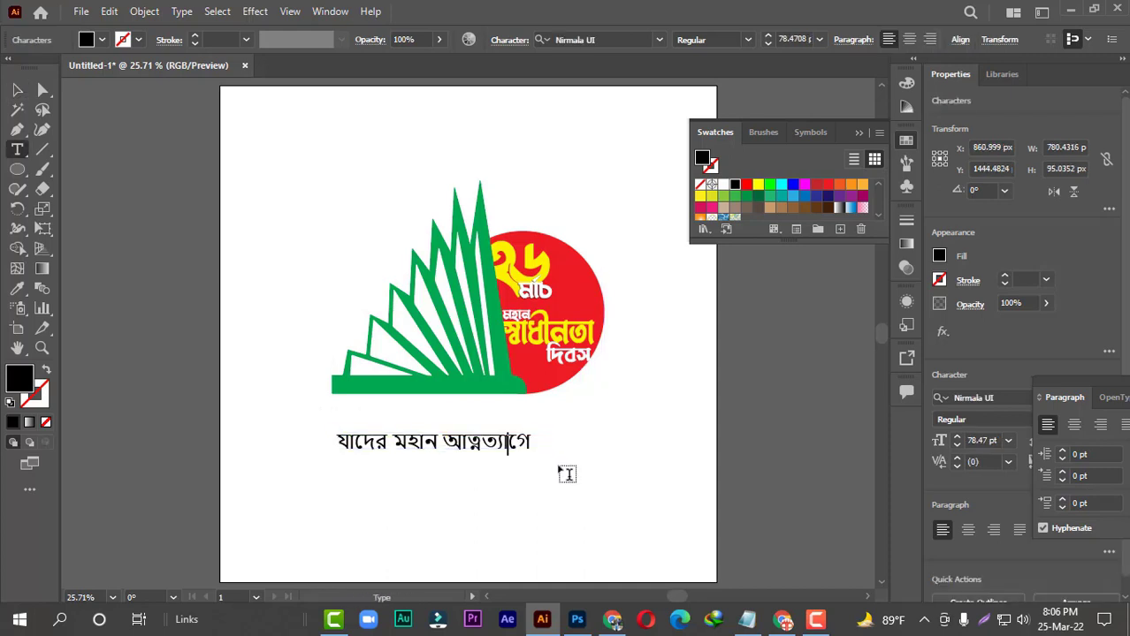
text(আ)
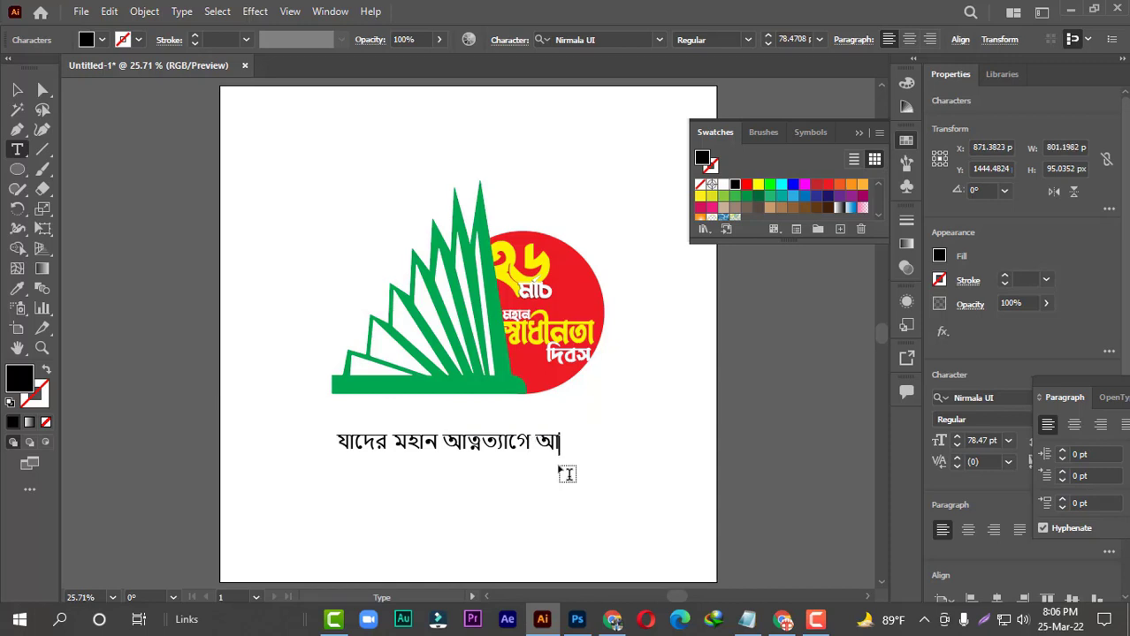
text(মরা পে)
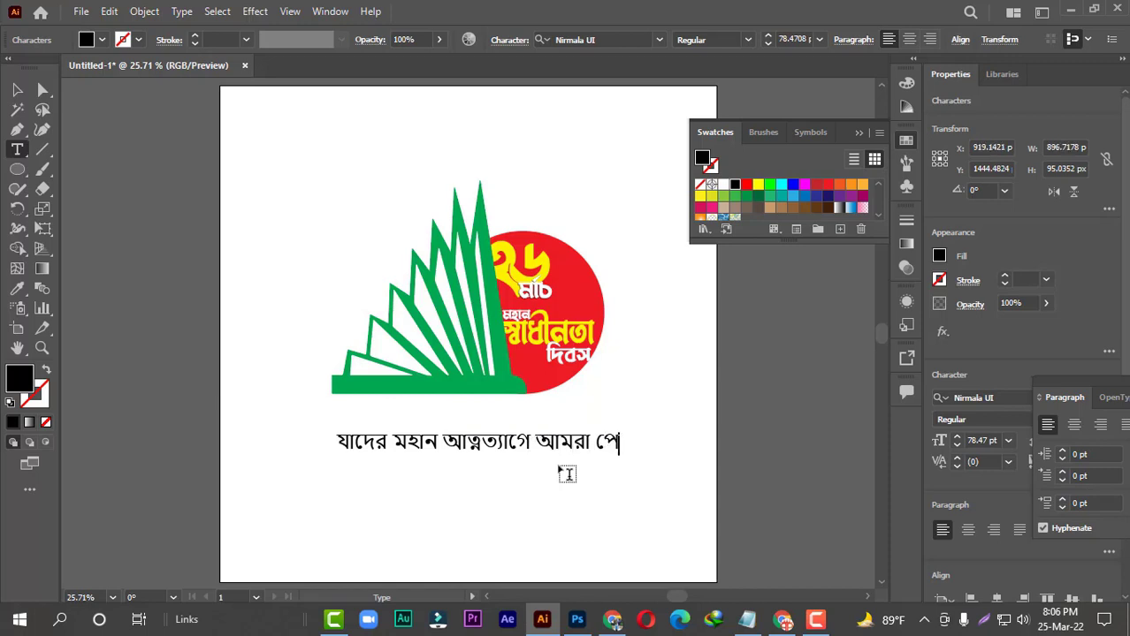
text(য়েছি স্বা)
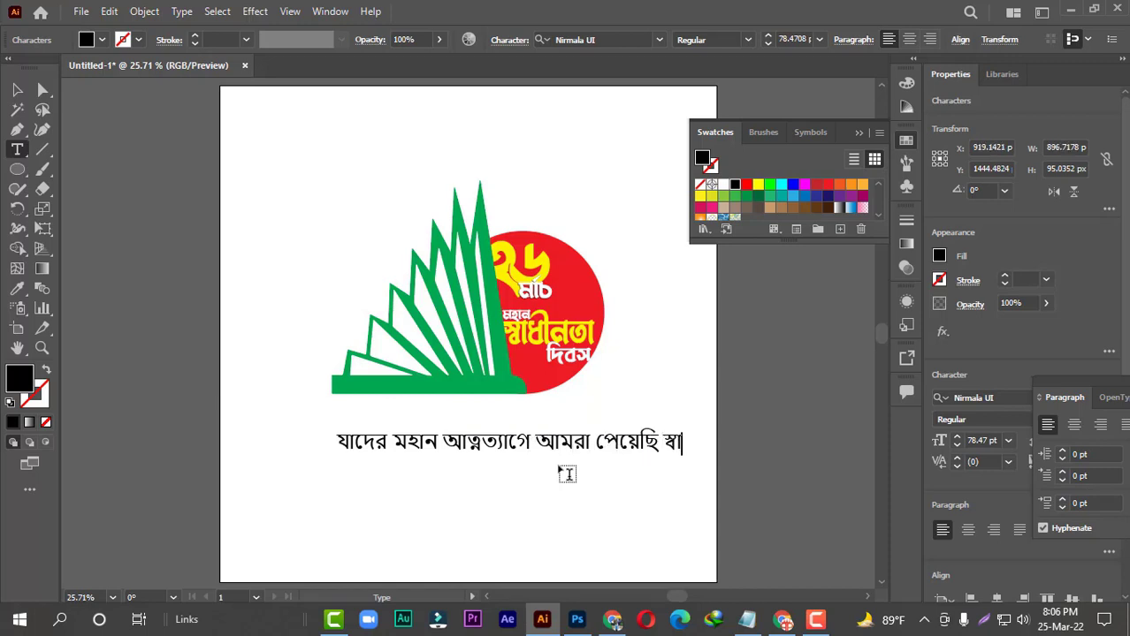
text(ধীন)
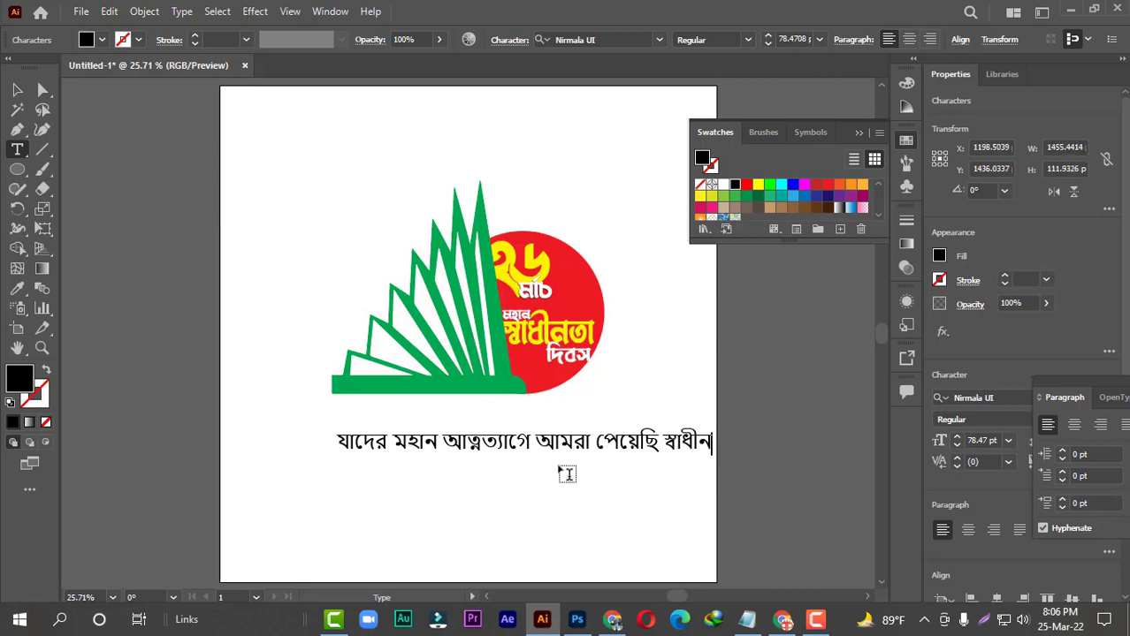
text(তা তাঁদের প্র)
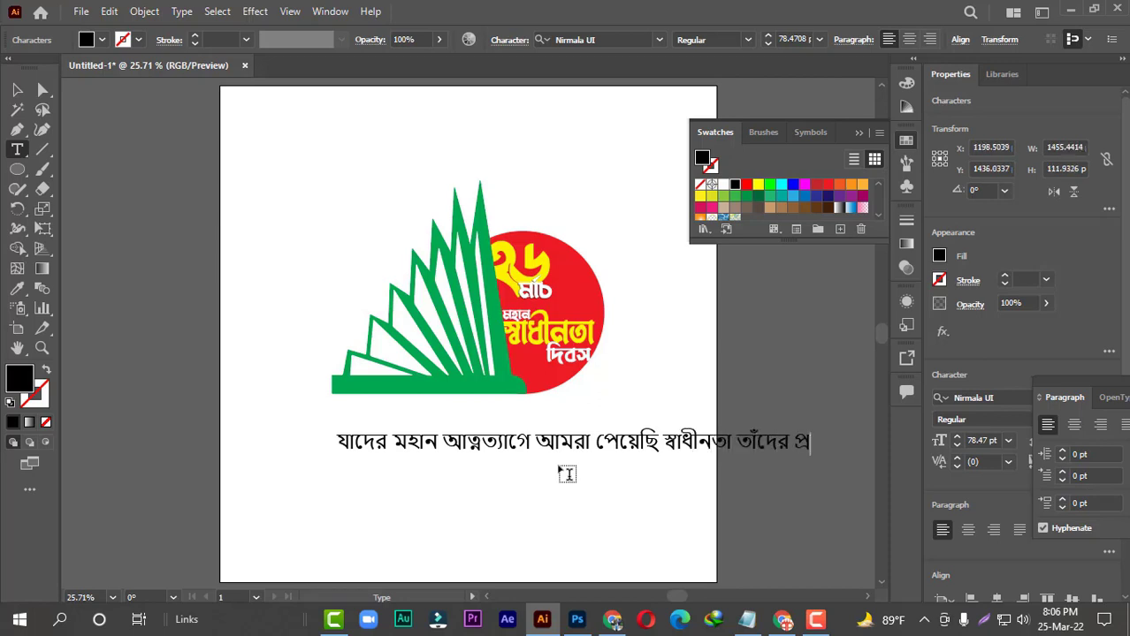
text(তি রা)
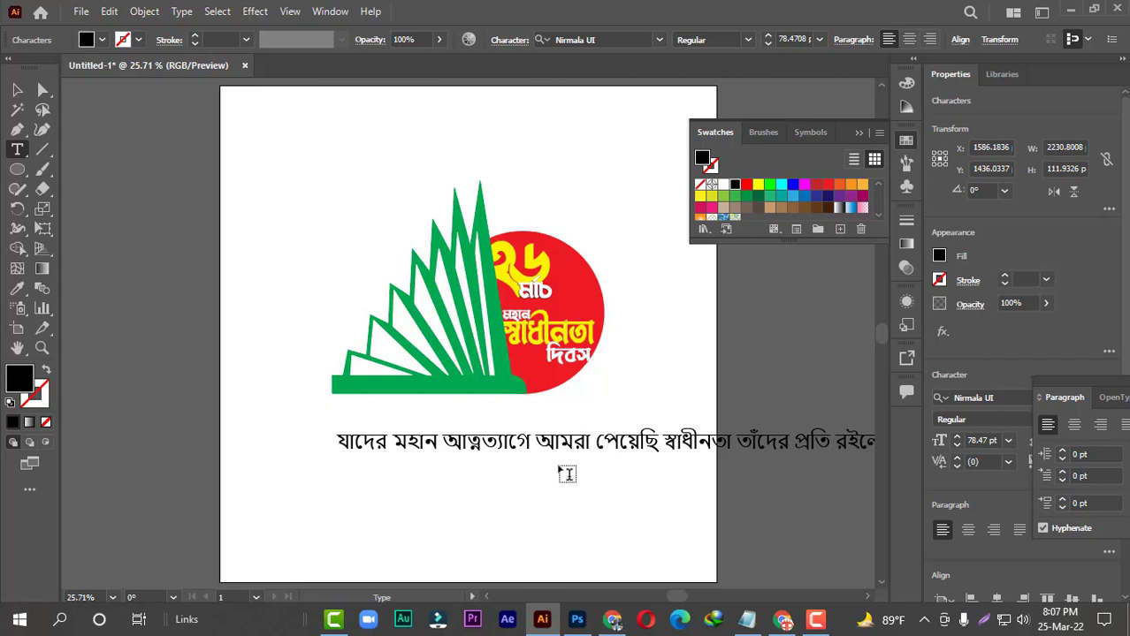
key(Escape)
drag(669, 456, 510, 451)
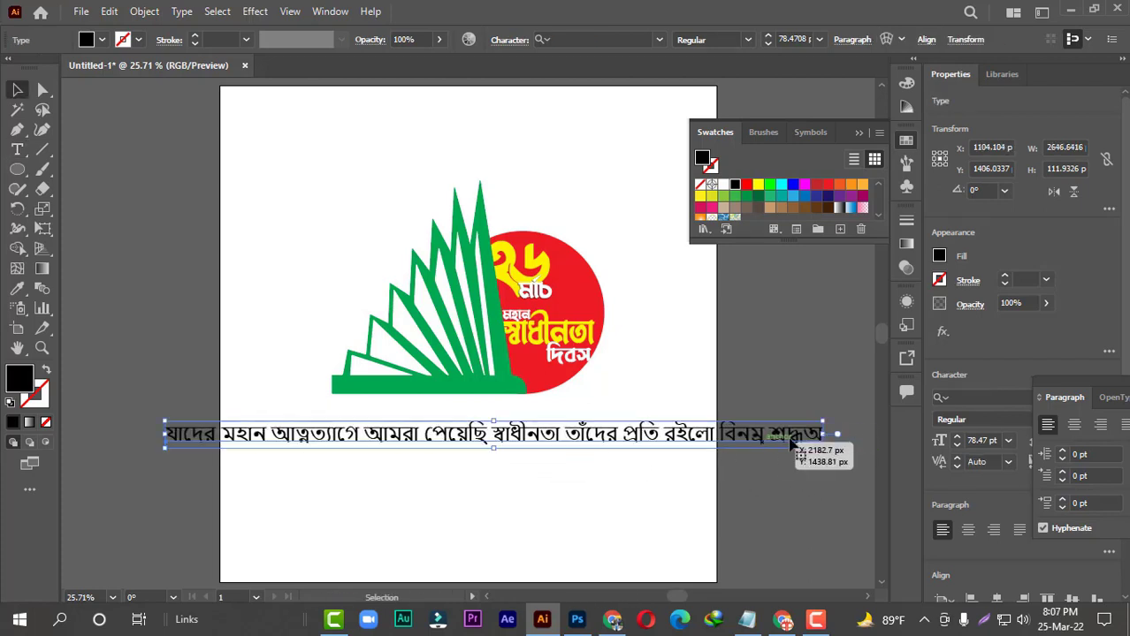
Step: Correct the tribute's last word to শ্রদ্ধা and break the text into two lines before তাঁদের
text(t)
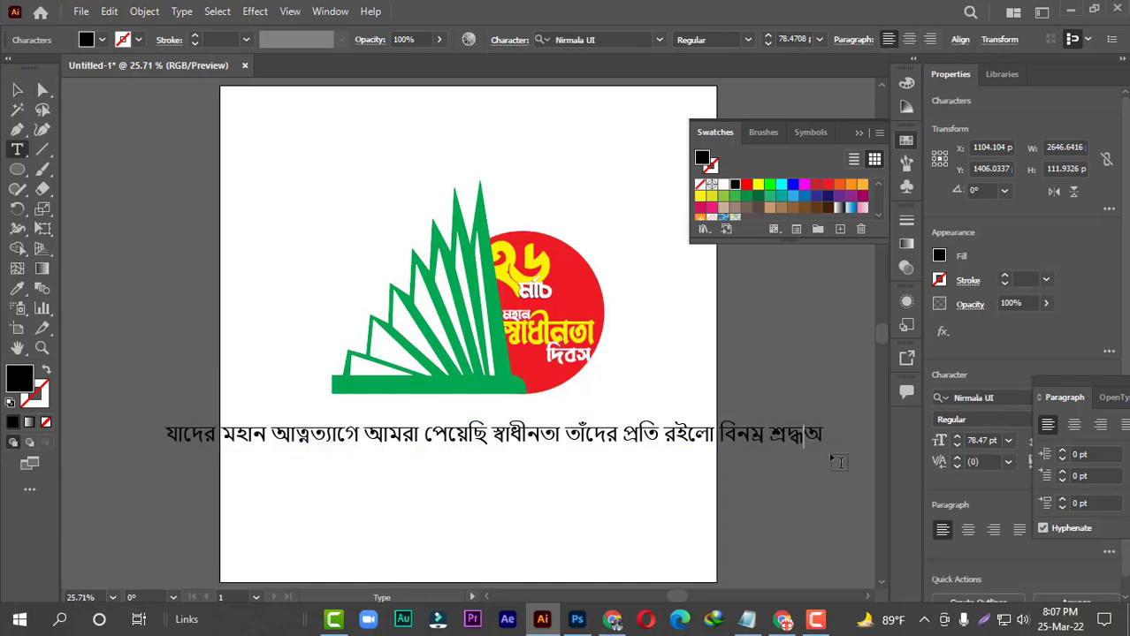
text(া)
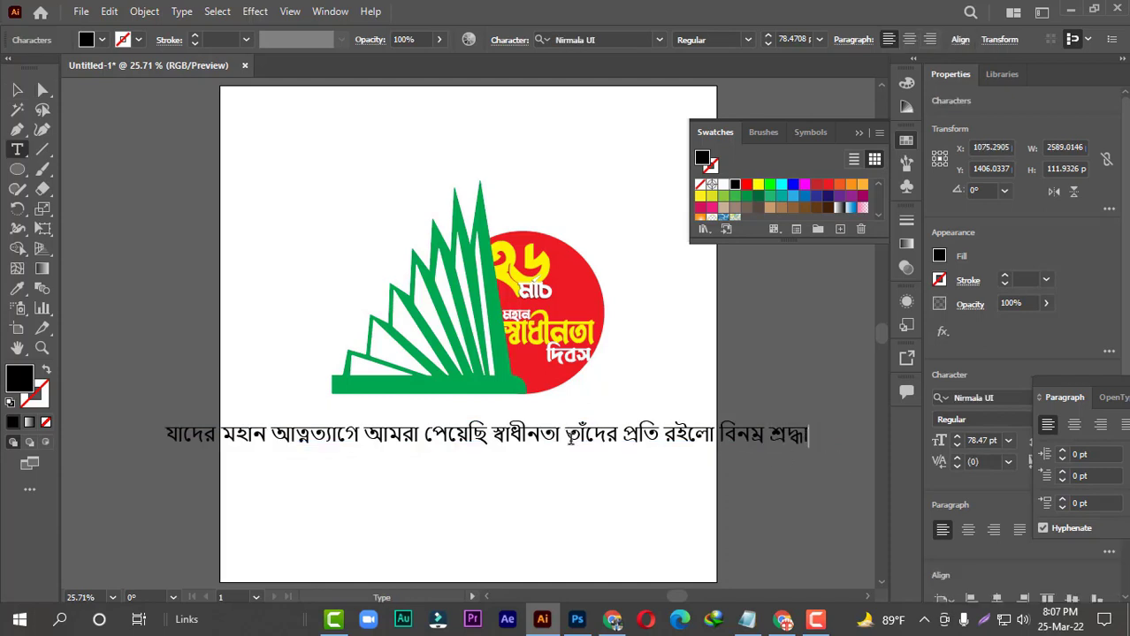
key(BackSpace)
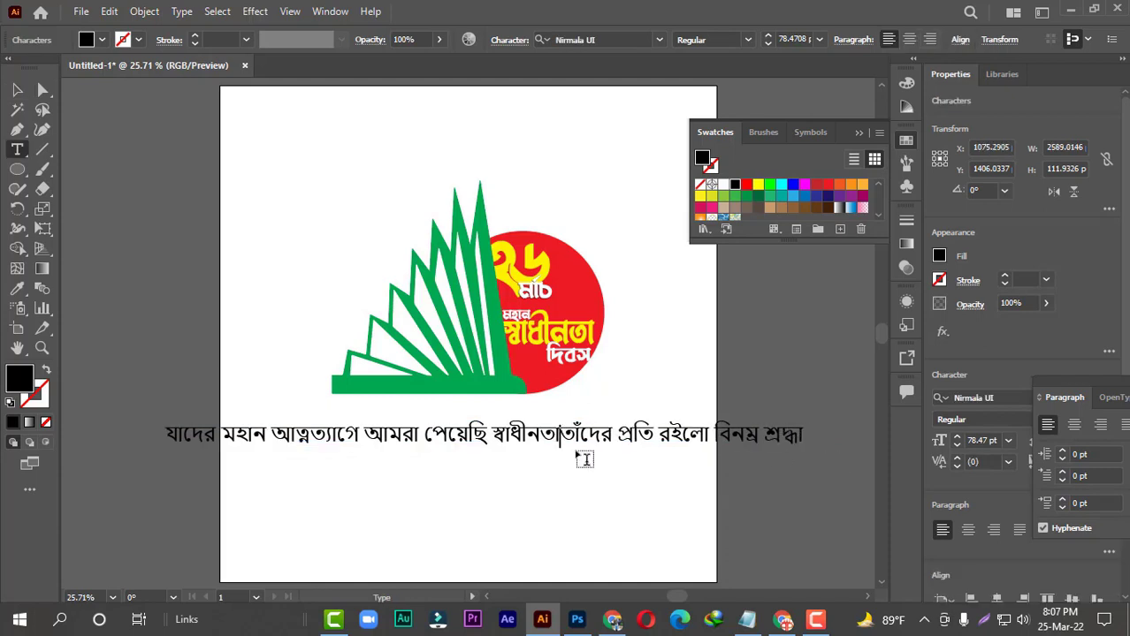
key(Return)
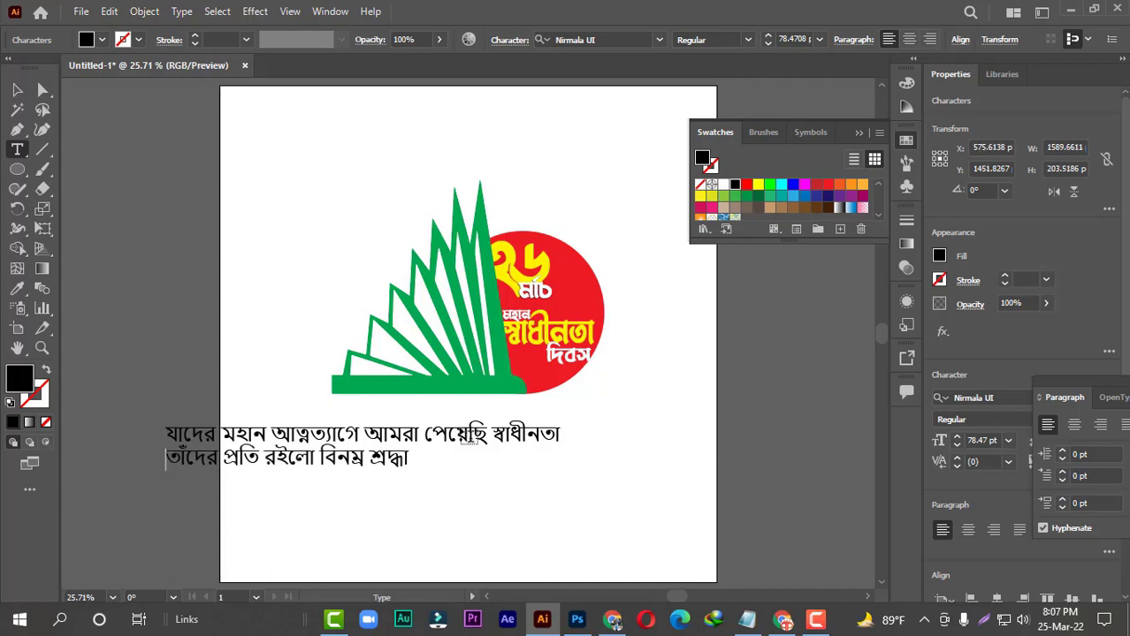
key(Escape)
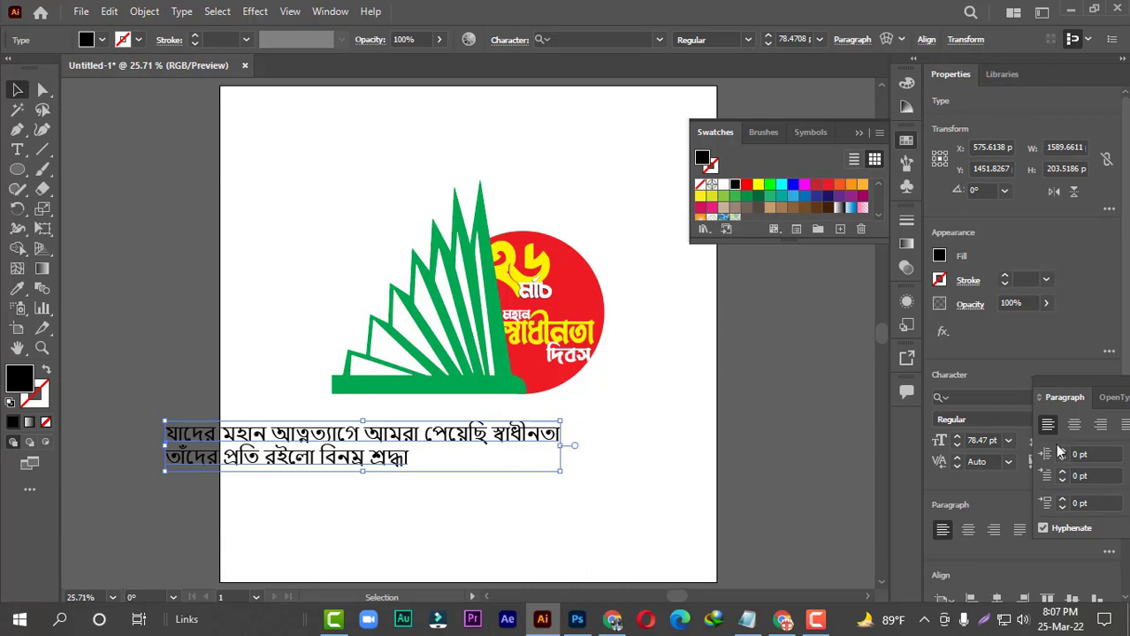
Step: Centre-align the two-line tribute and move it to the artboard's horizontal centre below the monument
click(1073, 425)
drag(281, 449, 557, 445)
Step: Increase the leading between the two tribute lines by about 42 px
key(alt+Down)
key(alt+Down)
key(alt+Down)
key(alt+Down)
key(alt+Down)
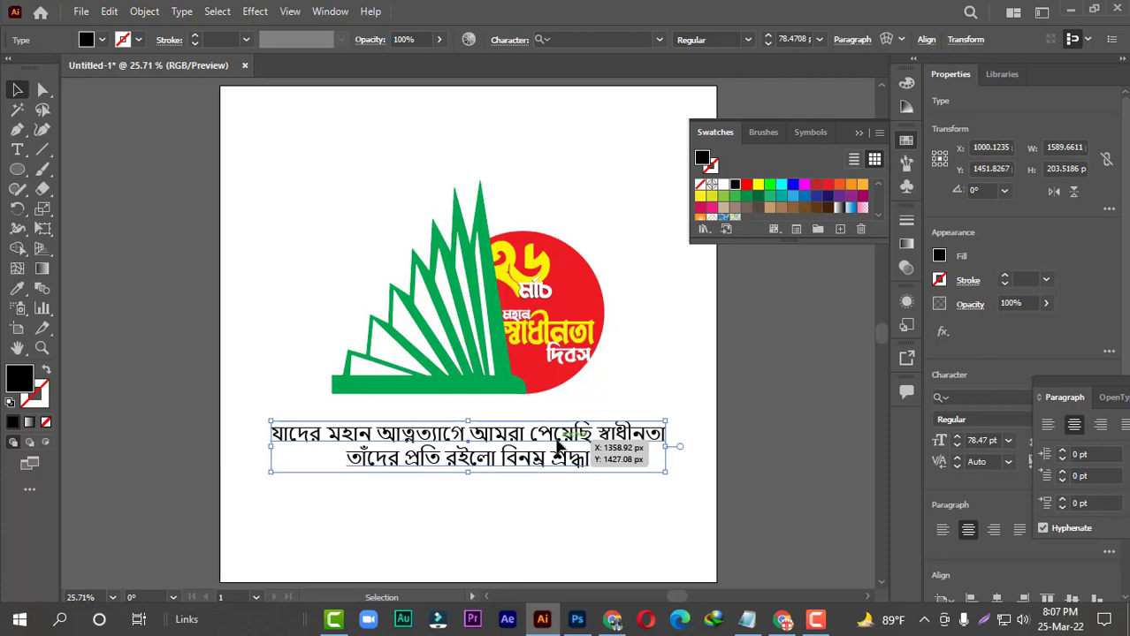
key(alt+Down)
key(alt+Down)
key(alt+Down)
key(alt+Down)
key(alt+Down)
key(alt+Down)
key(alt+Down)
key(alt+Down)
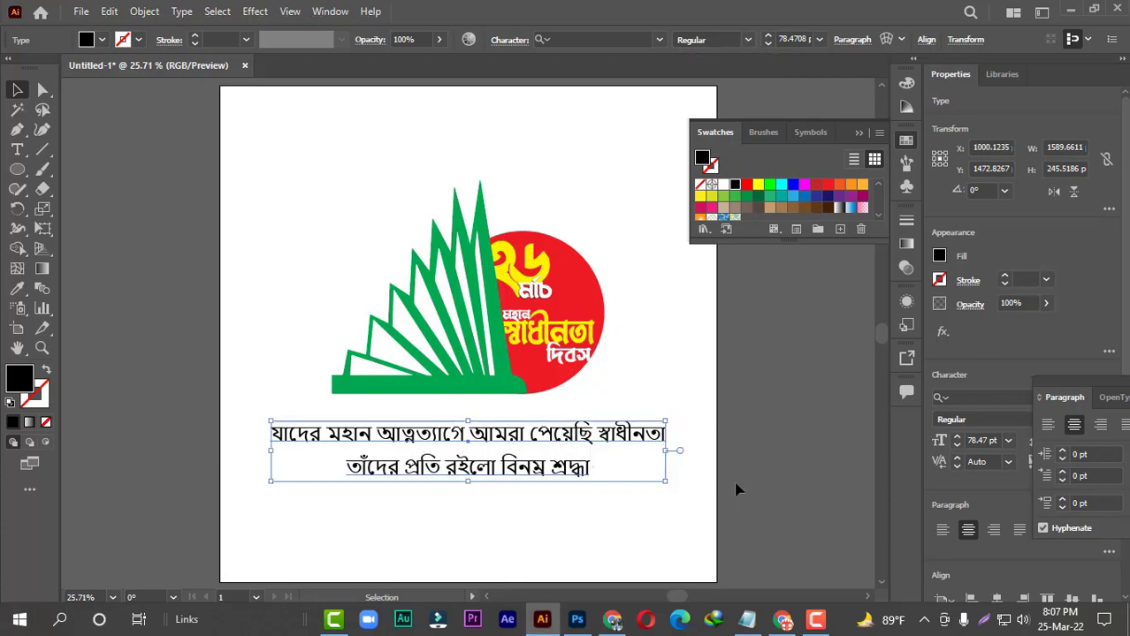
Step: Scale the two-line tribute around its centre to about 65 pt and widen its leading slightly
drag(664, 481, 643, 474)
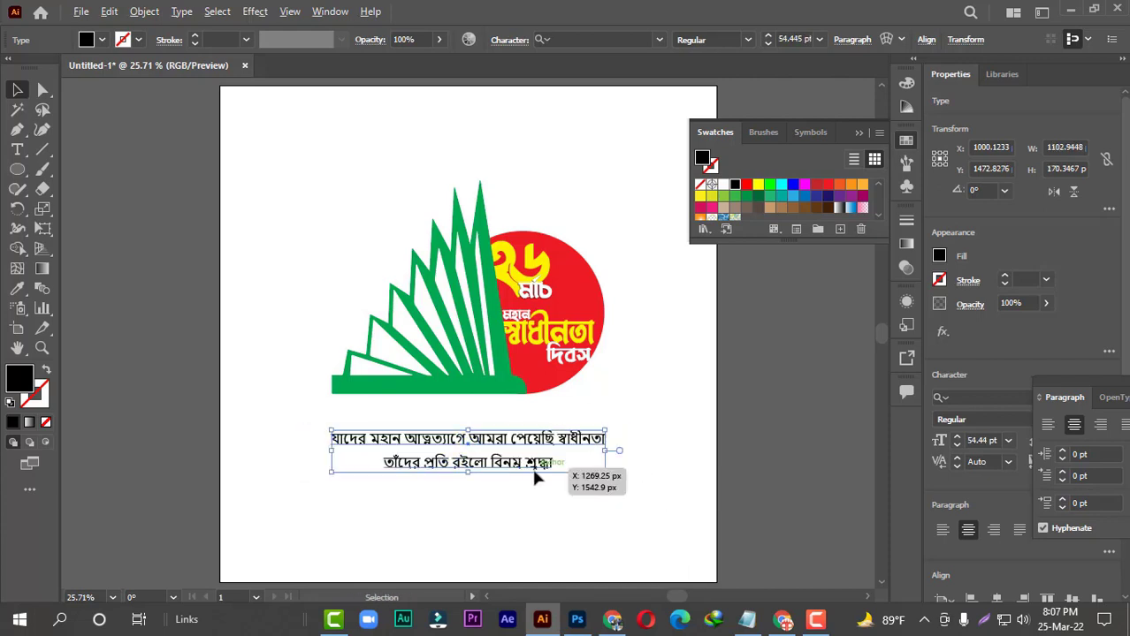
key(alt+Down)
drag(607, 477, 611, 477)
click(549, 505)
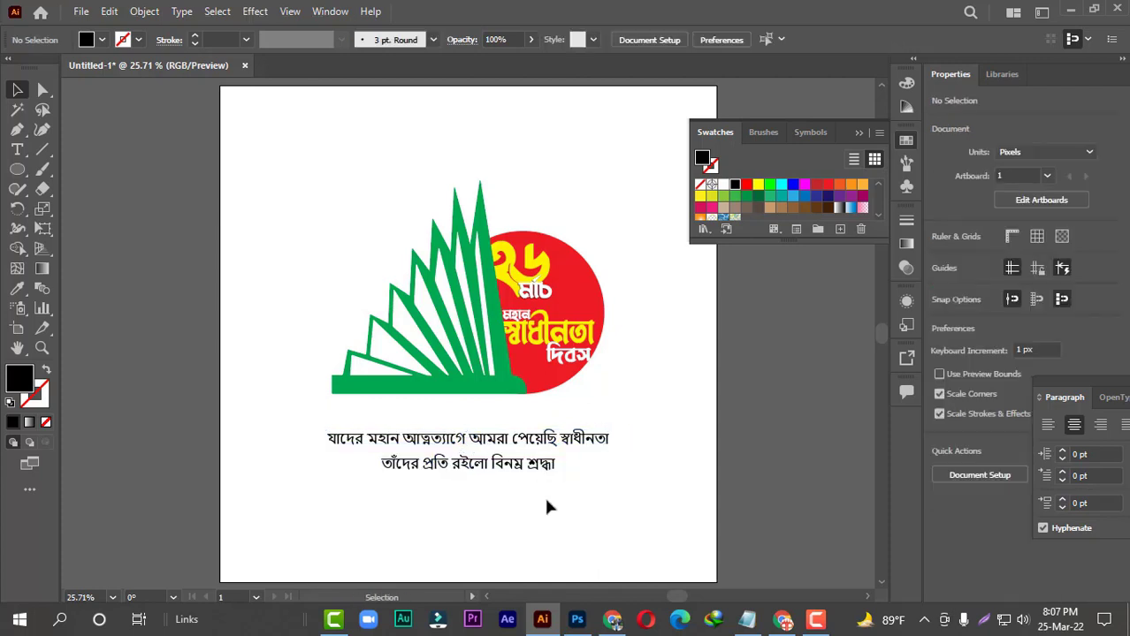
click(540, 468)
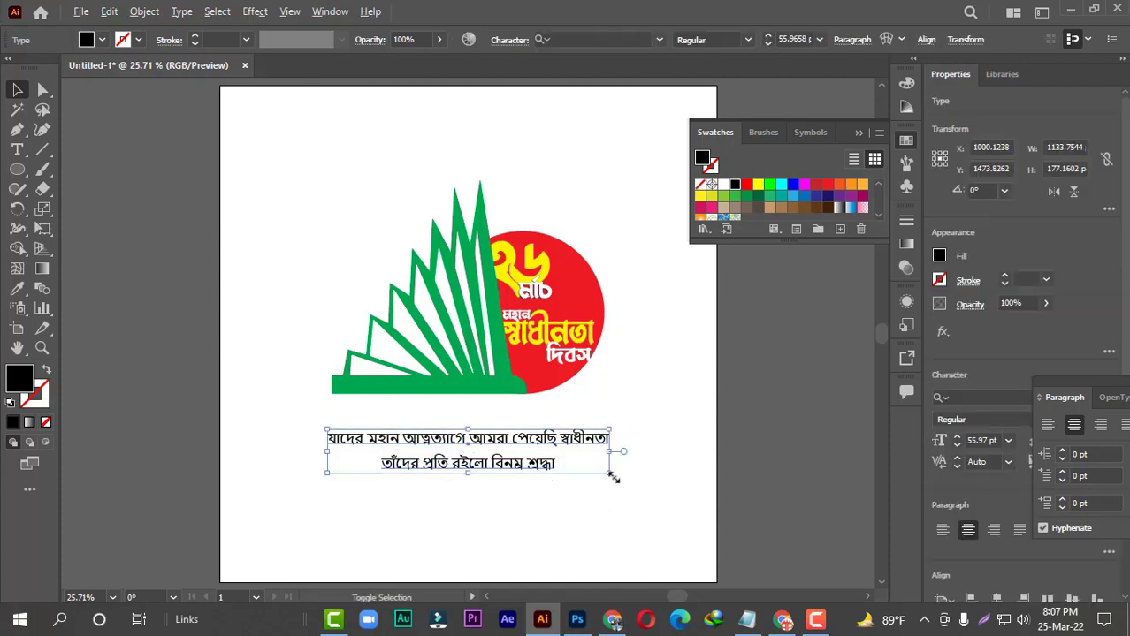
drag(610, 476, 637, 479)
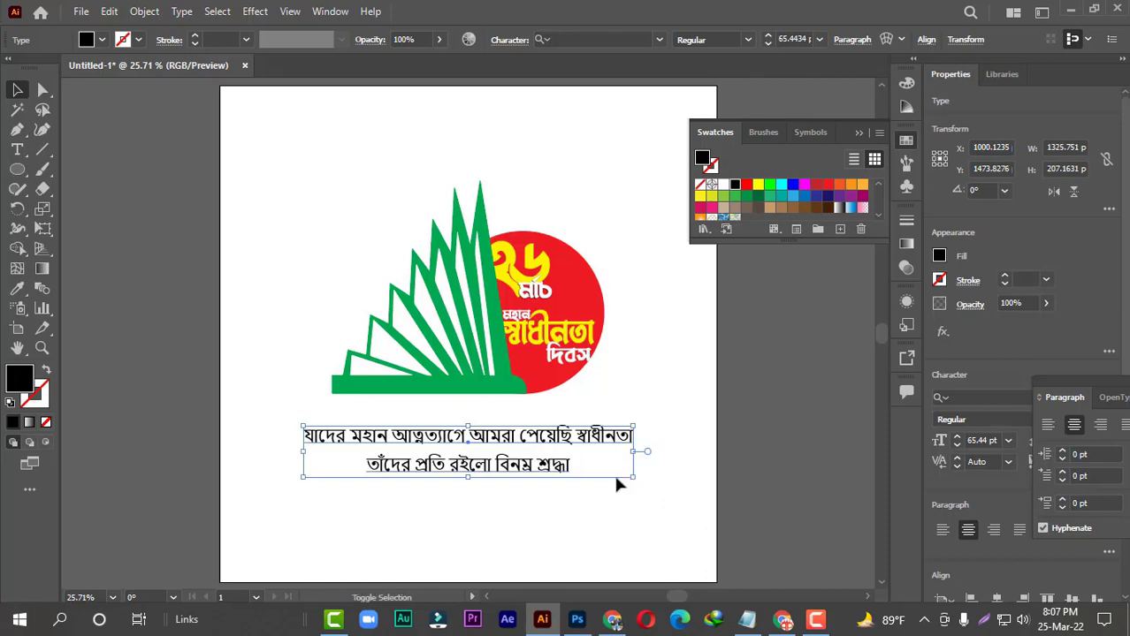